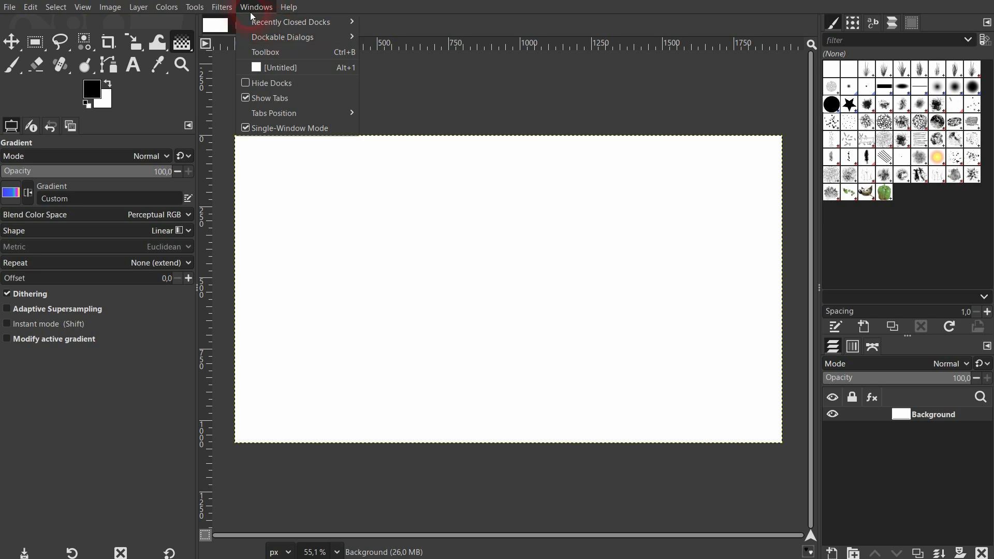
- Activate the Gradient tool and set its gradient to FG to BG (RGB)
click(247, 39)
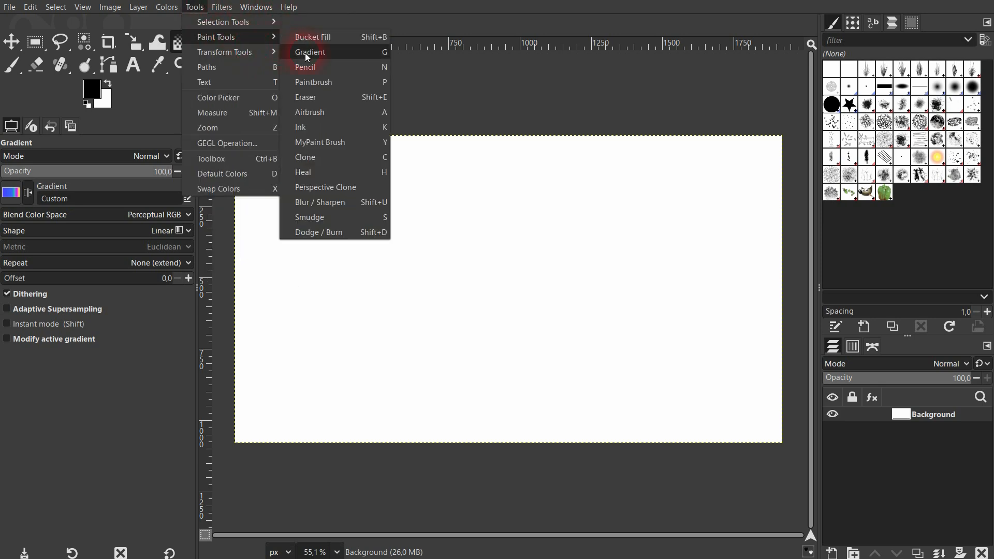
click(348, 53)
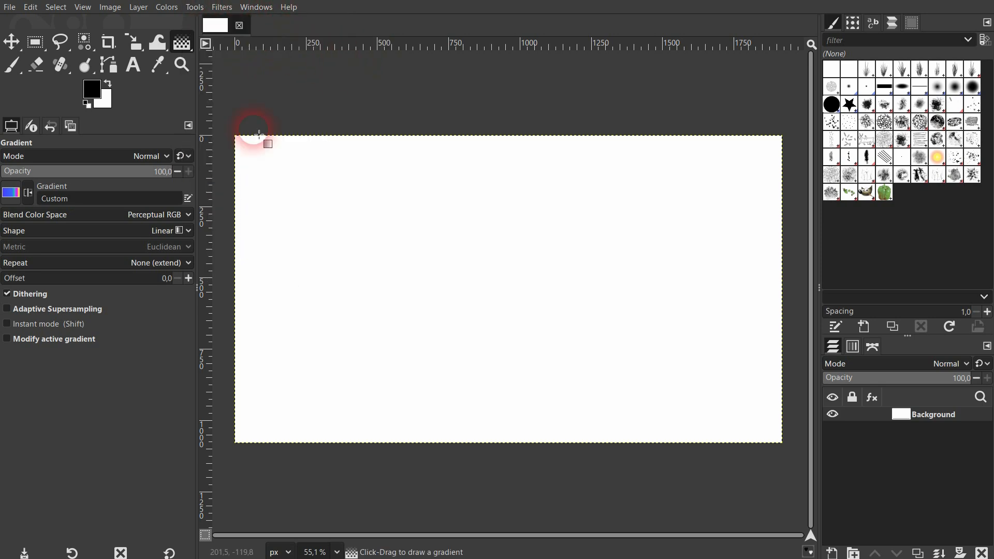
click(10, 193)
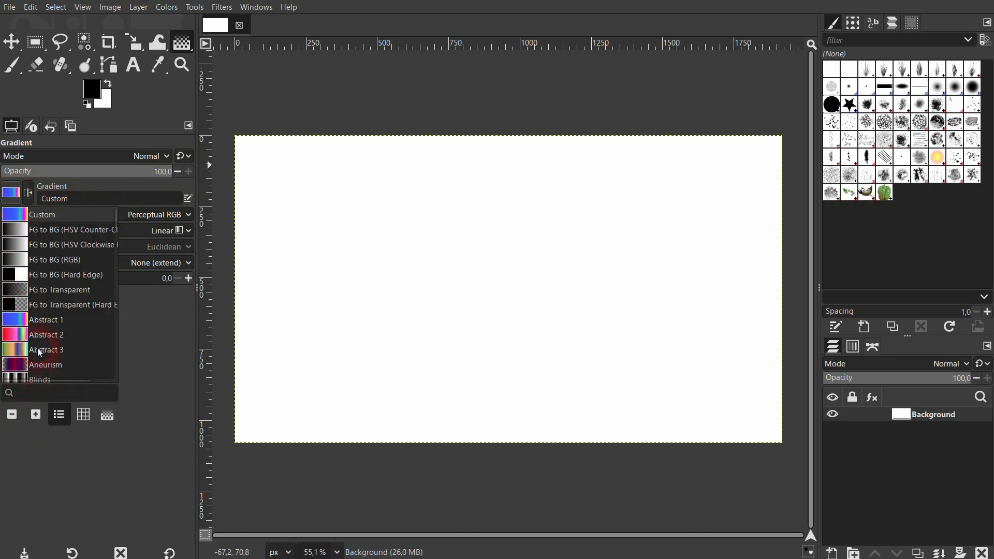
click(14, 267)
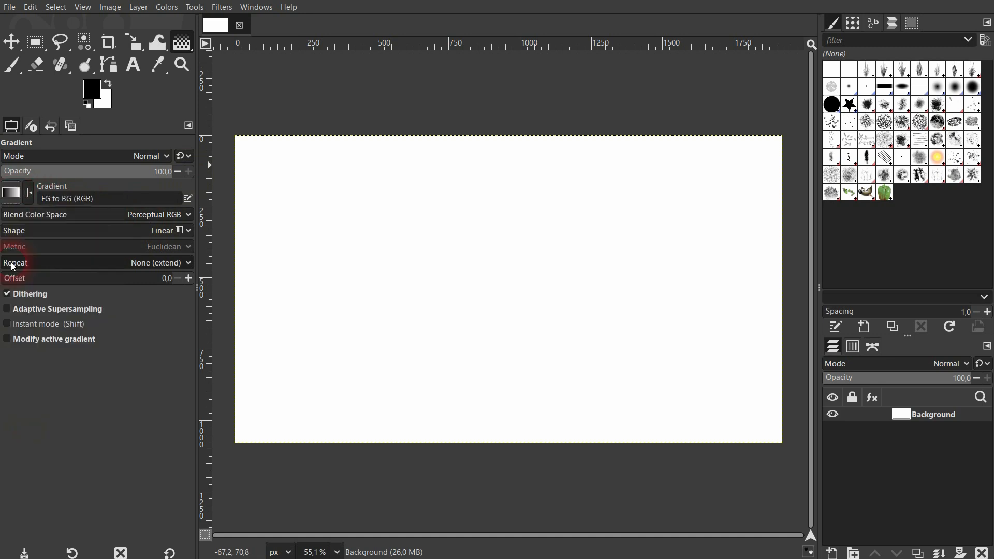
- Swap the foreground and background colors back and forth, ending with black as foreground and white as background
click(108, 84)
click(107, 84)
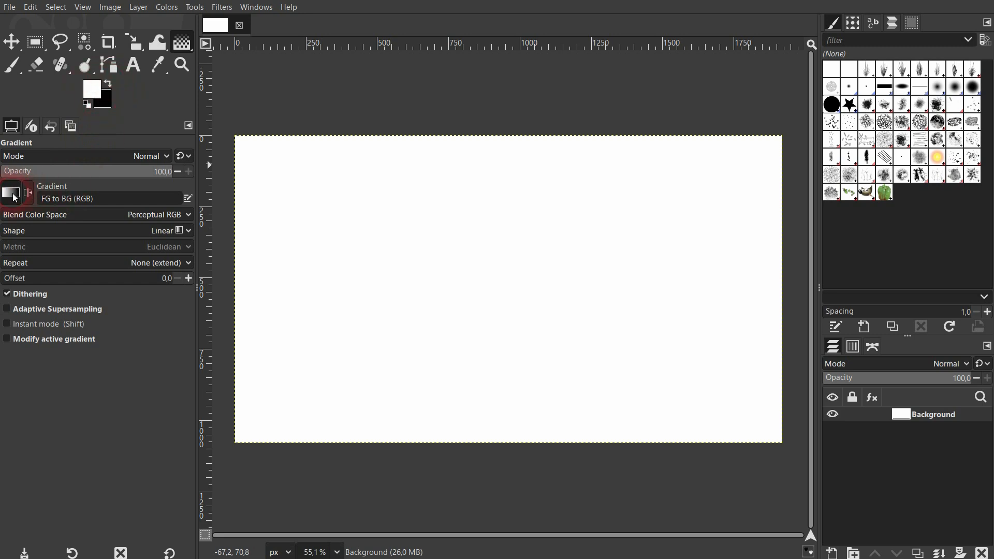
click(110, 84)
click(110, 84)
click(110, 85)
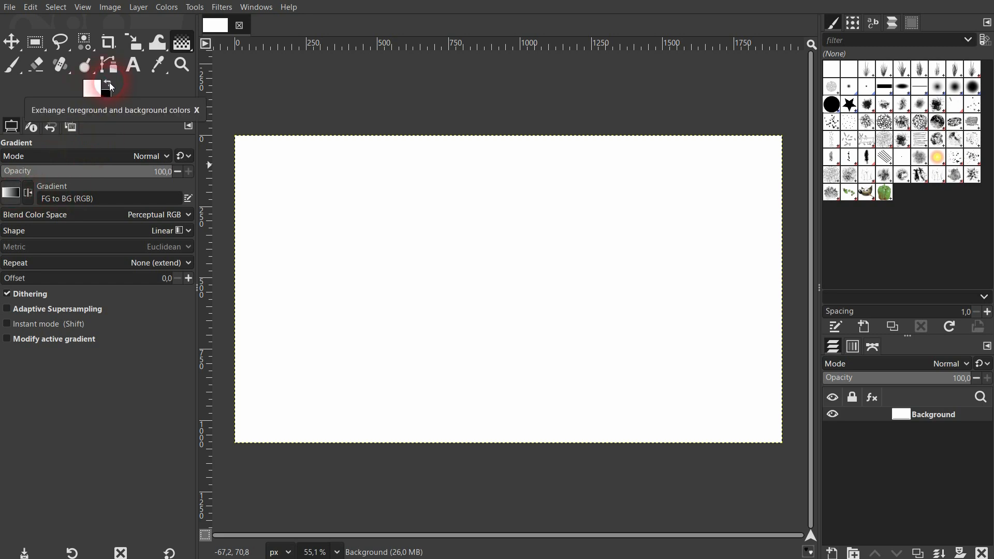
click(110, 84)
- Try a horizontal black-to-white linear gradient across the full width of the Background layer, and undo it
drag(571, 317, 576, 323)
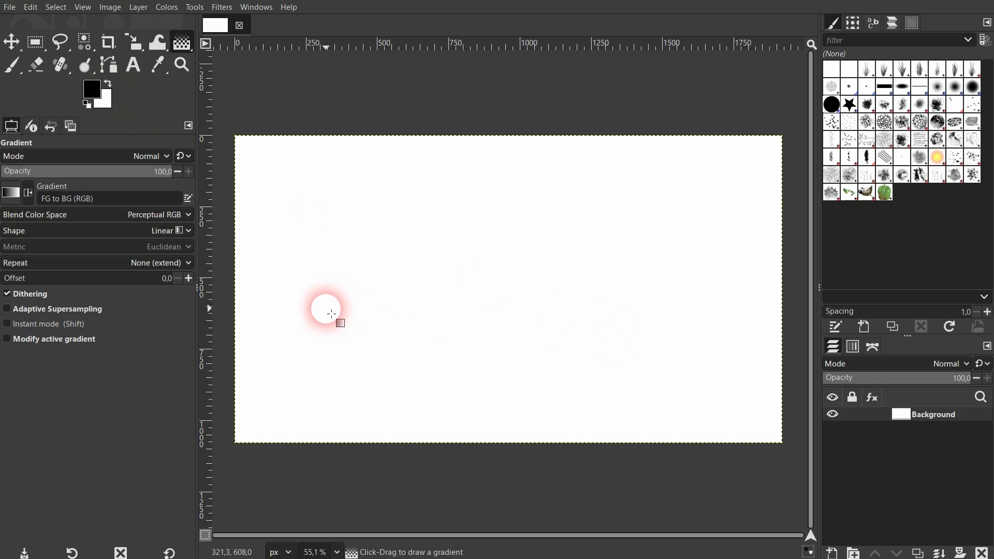
drag(230, 271, 782, 275)
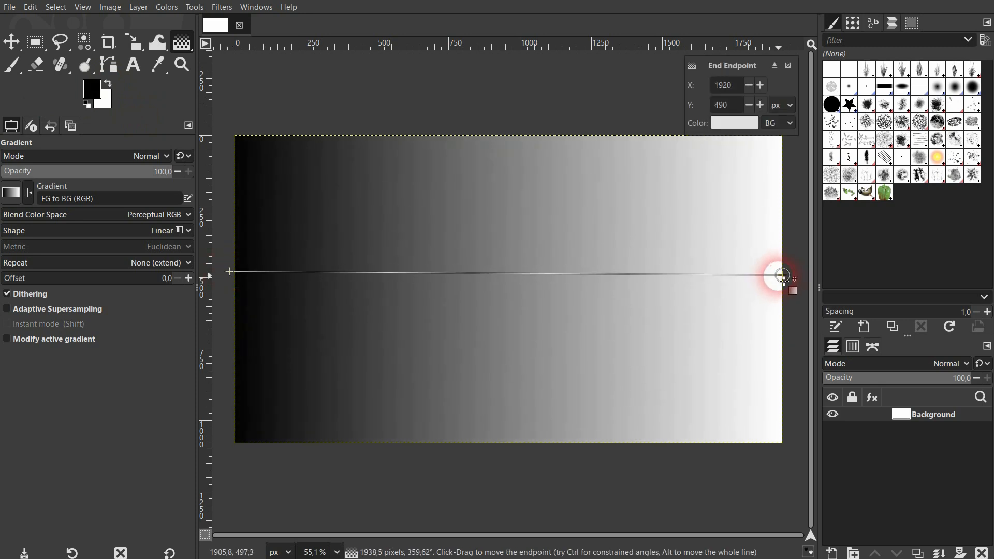
click(11, 42)
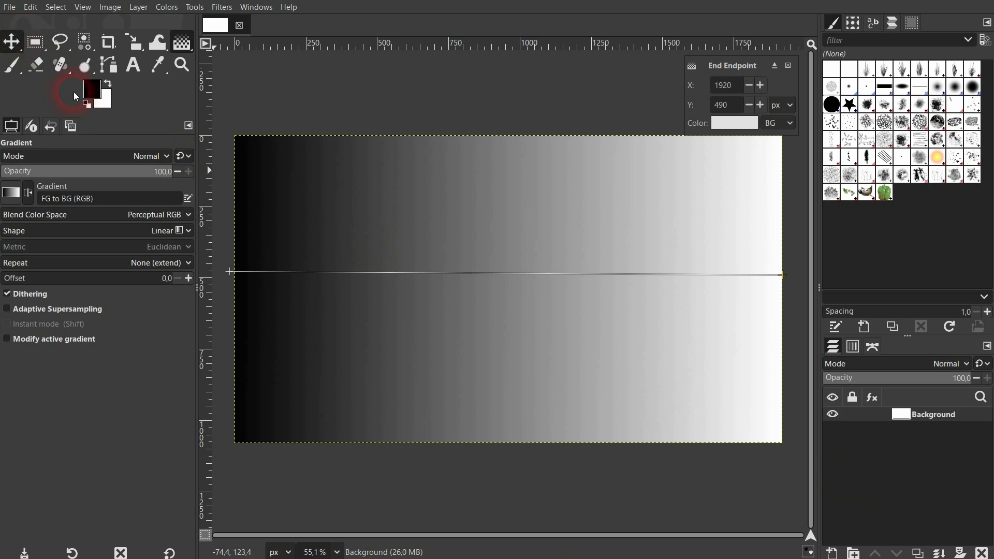
drag(906, 415, 502, 295)
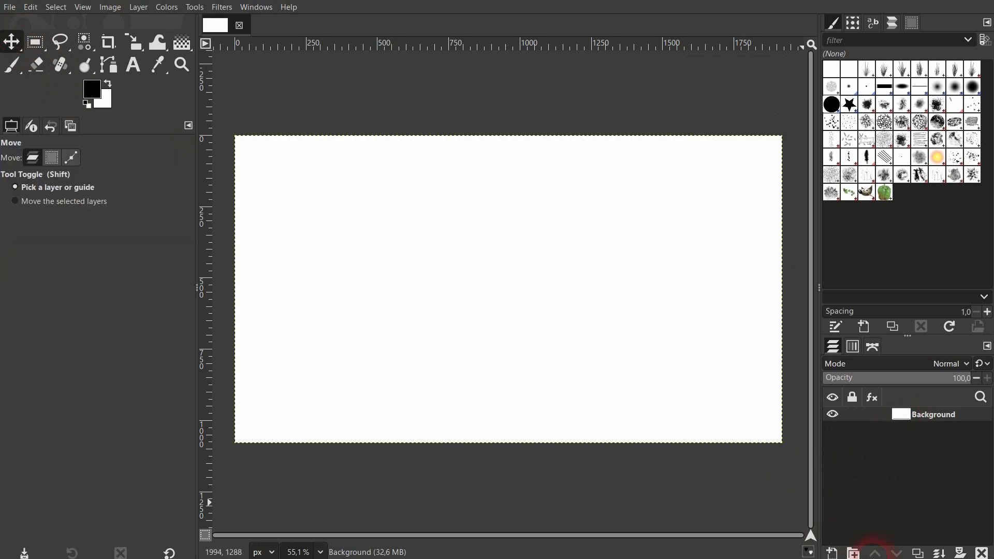
- Create a new 1920 × 1080 px layer named gradient, filled with Transparency
click(832, 552)
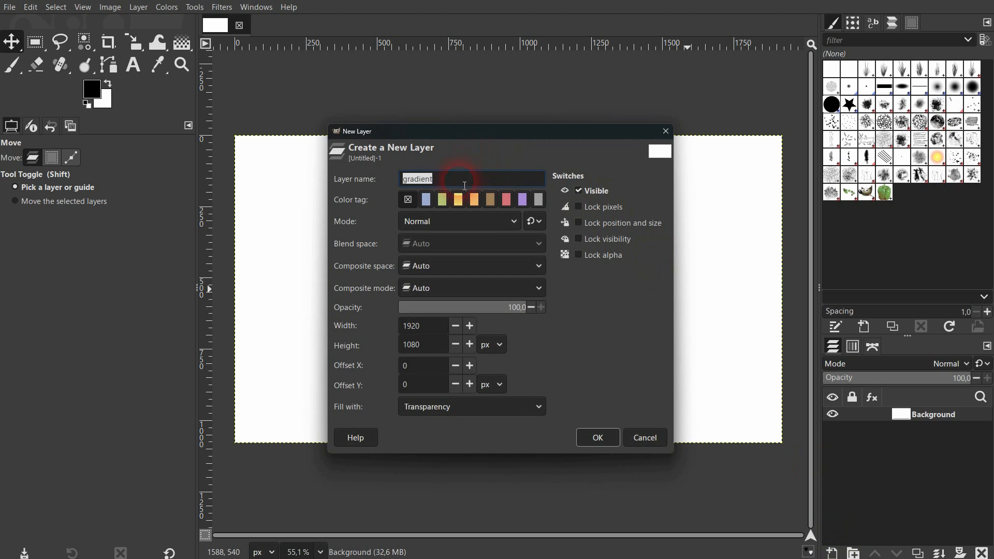
click(517, 405)
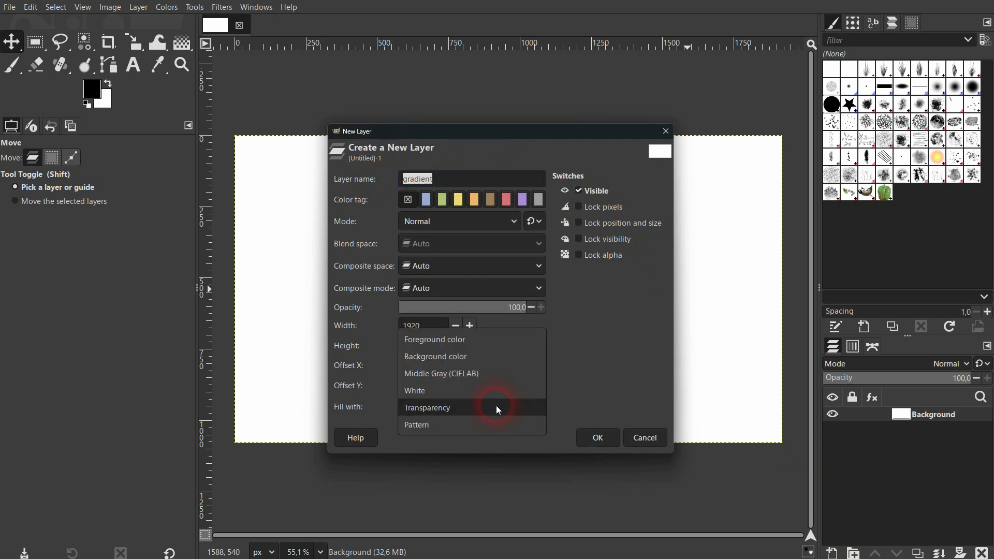
click(496, 405)
click(597, 438)
- Draw a horizontal black-to-white gradient across the gradient layer, apply it, and toggle the layer's visibility to check it
click(181, 41)
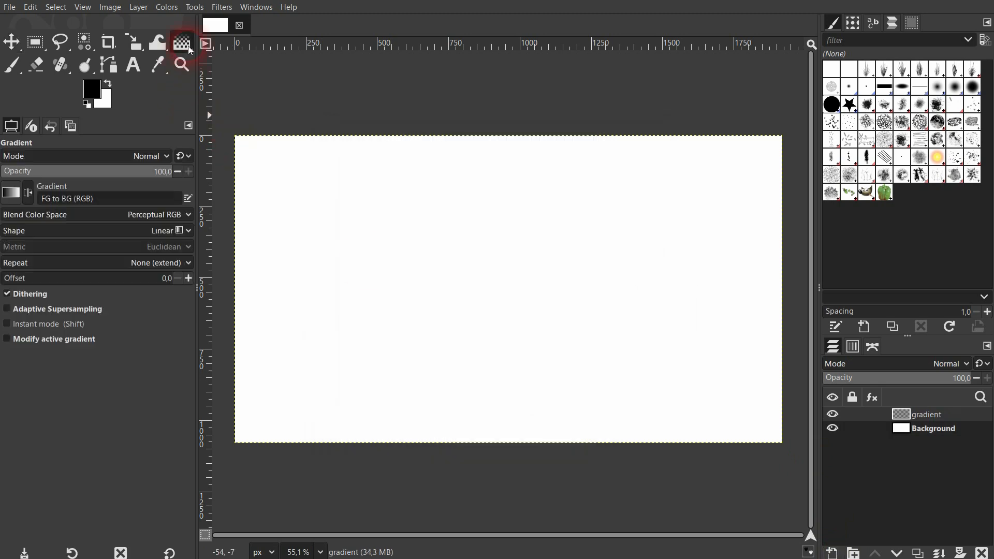
drag(234, 282, 782, 286)
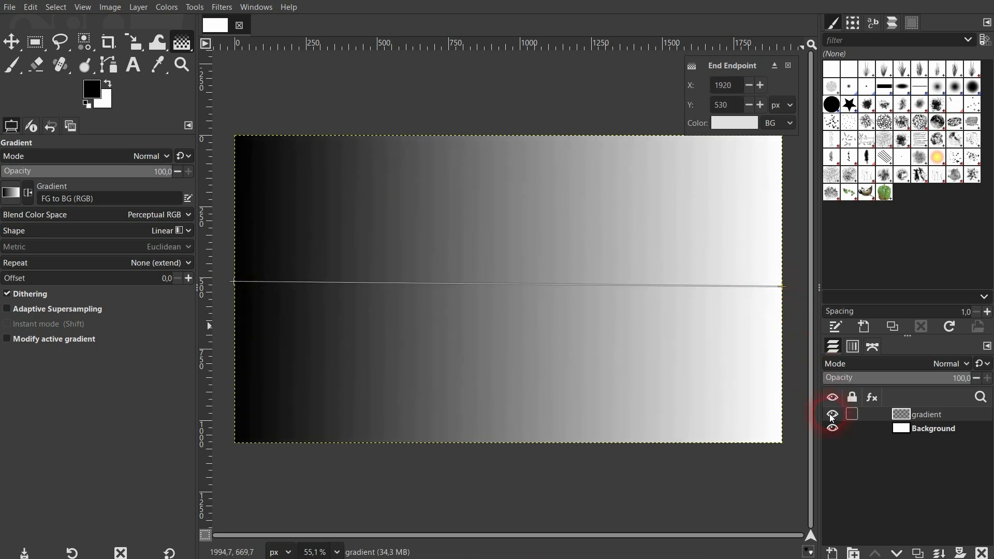
click(935, 430)
click(924, 417)
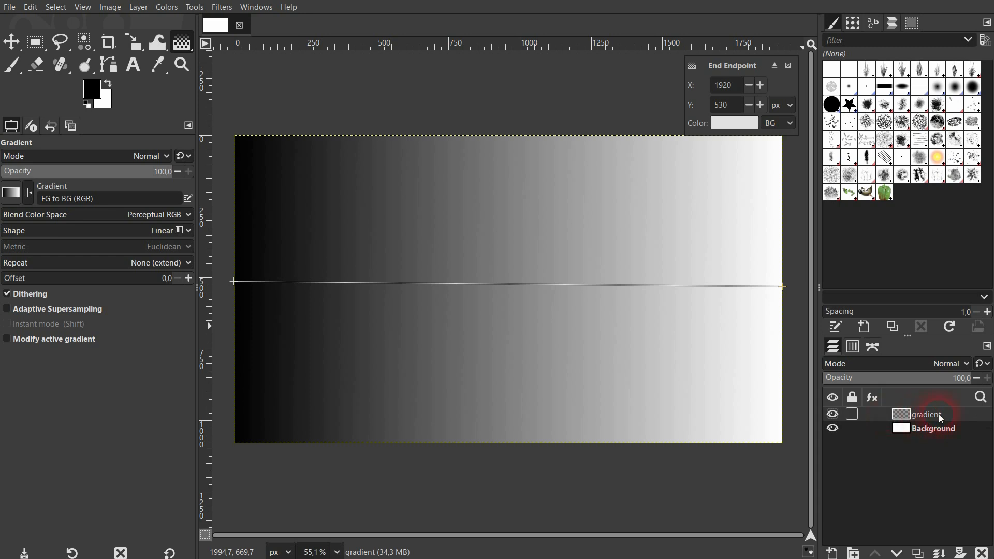
click(11, 42)
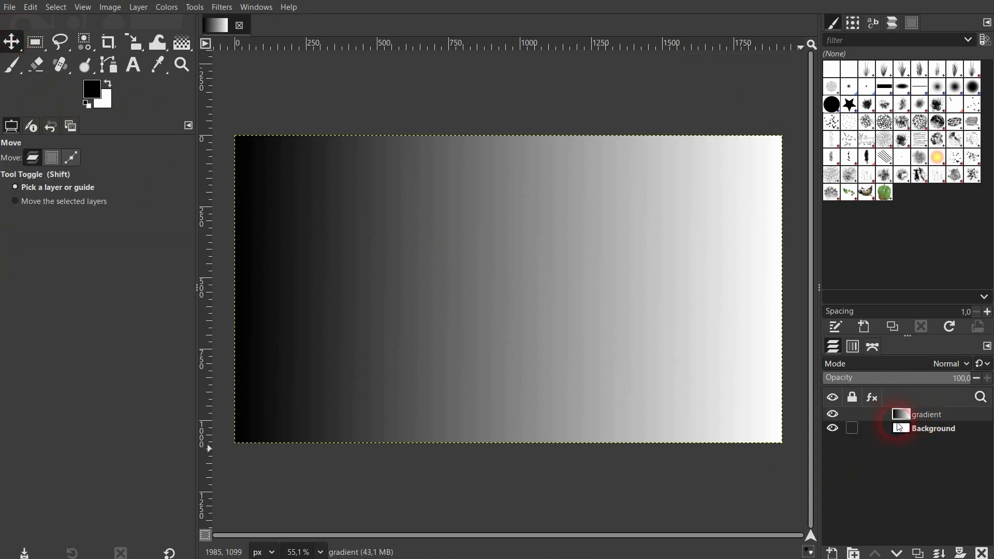
click(832, 416)
click(832, 416)
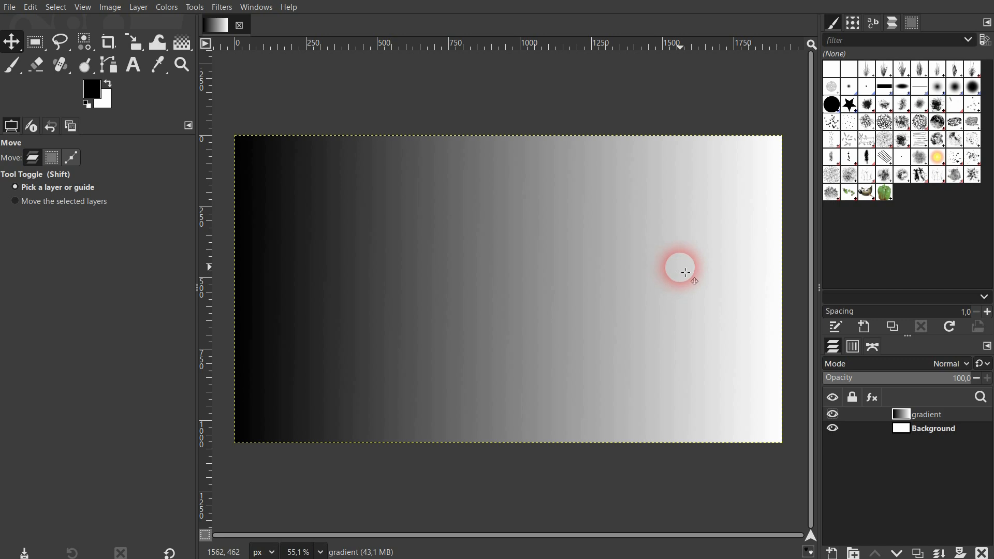
- Draw a vertical black-to-white gradient on the gradient layer, from the canvas's top edge to about X 1000, Y 1084 px
click(183, 52)
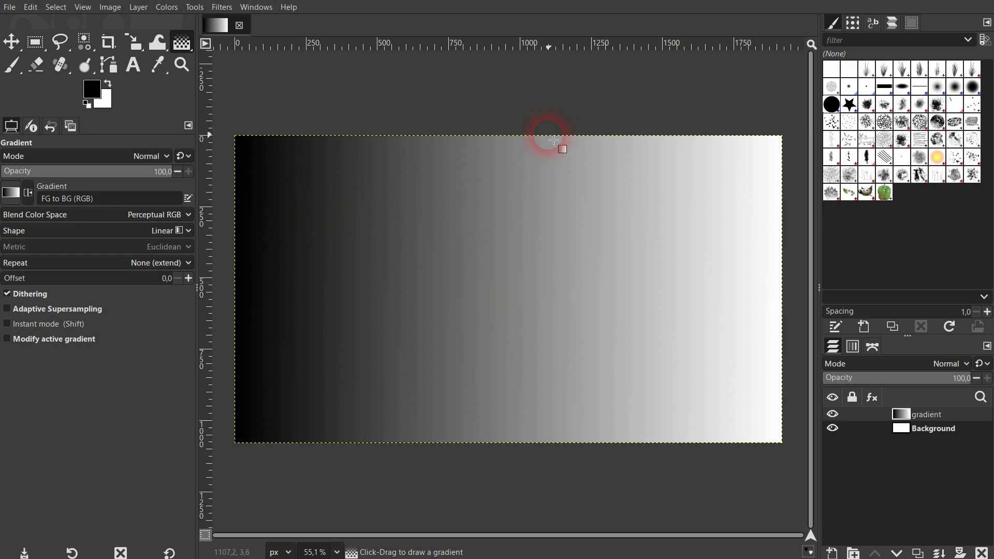
drag(526, 132, 520, 445)
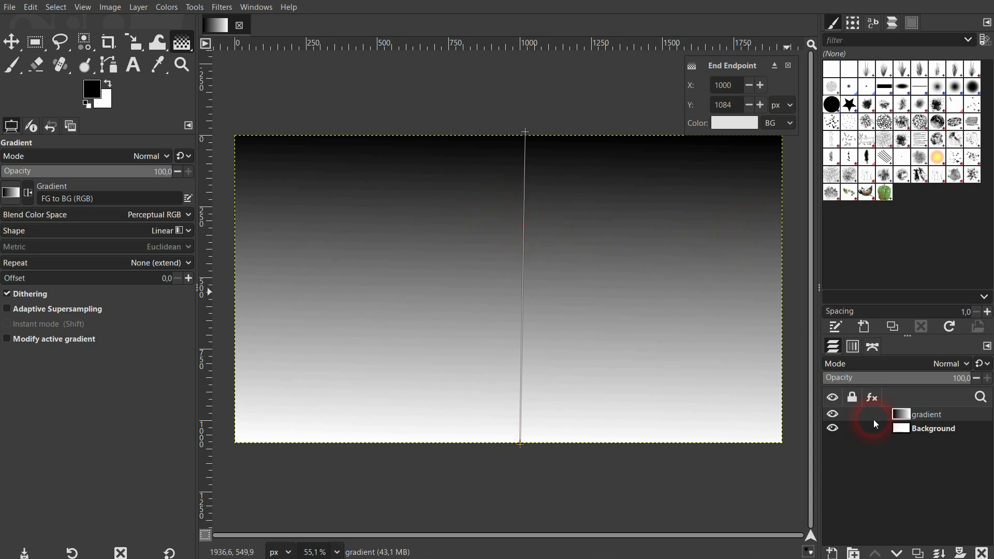
click(928, 432)
click(928, 417)
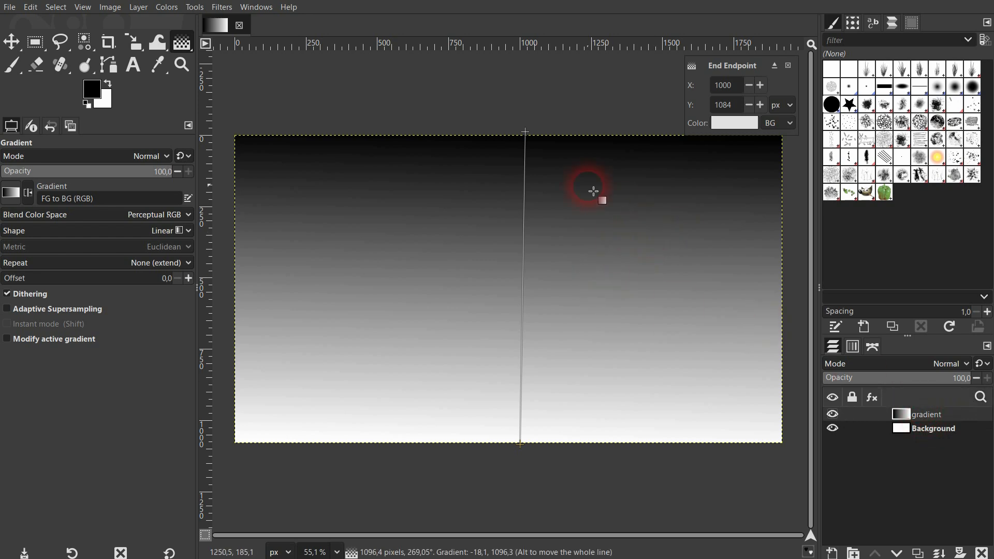
- Try the FG to BG (Hard Edge) and Abstract 1 gradients on the vertical gradient line
click(13, 191)
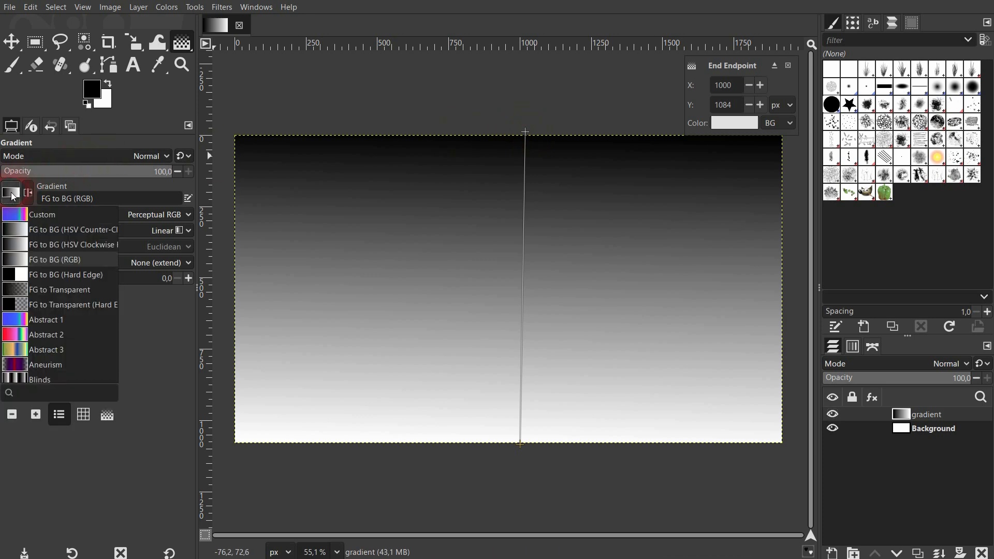
click(55, 276)
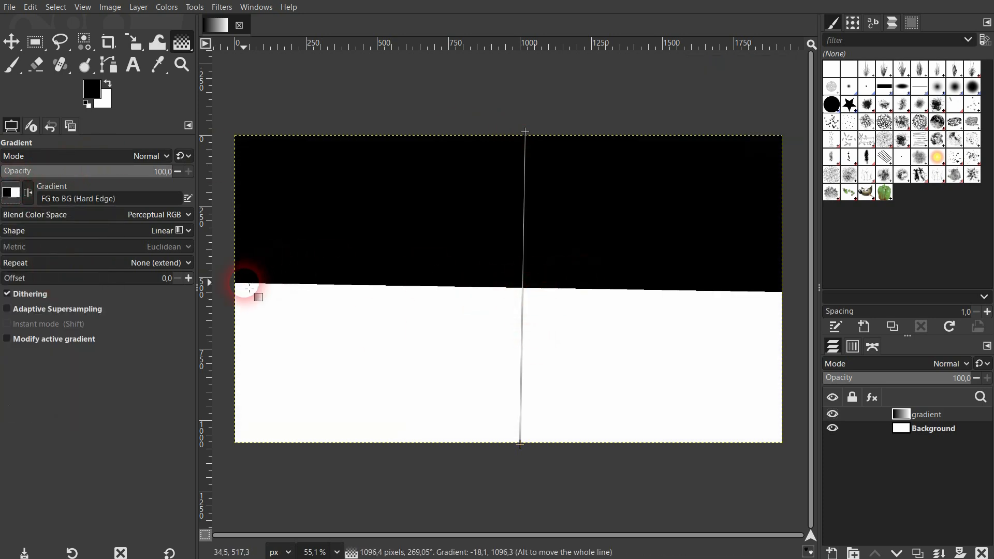
click(12, 192)
click(98, 329)
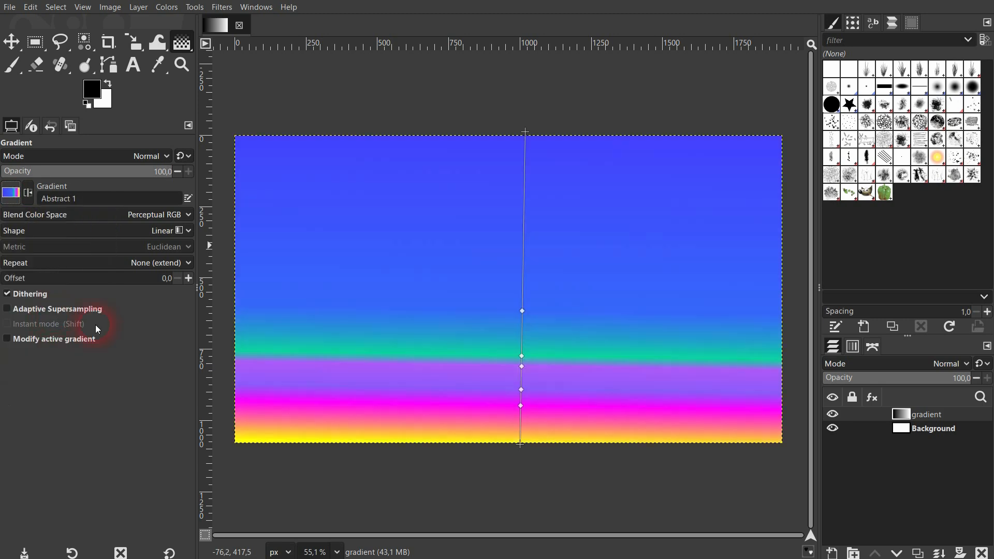
- Open the dockable Gradients dialog
click(257, 8)
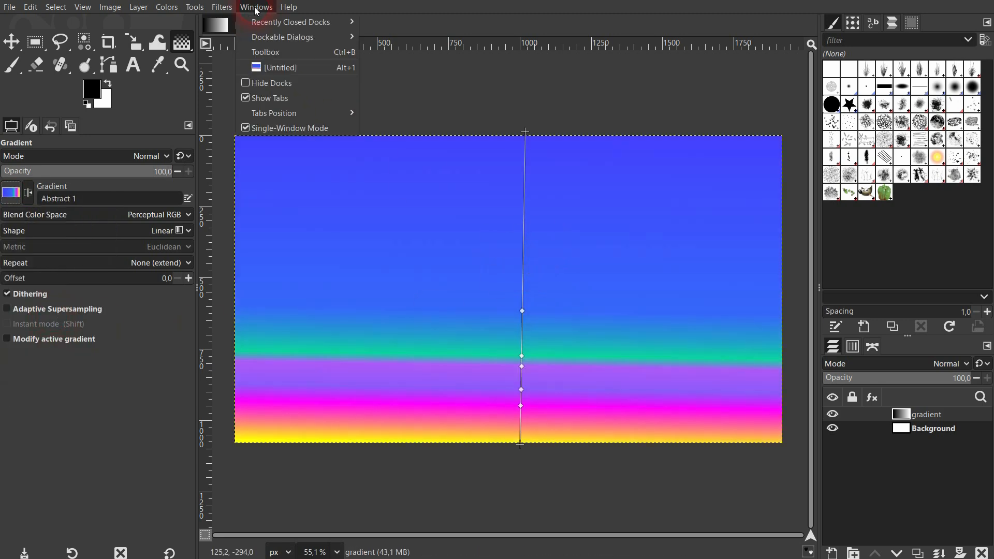
mouse_move(283, 39)
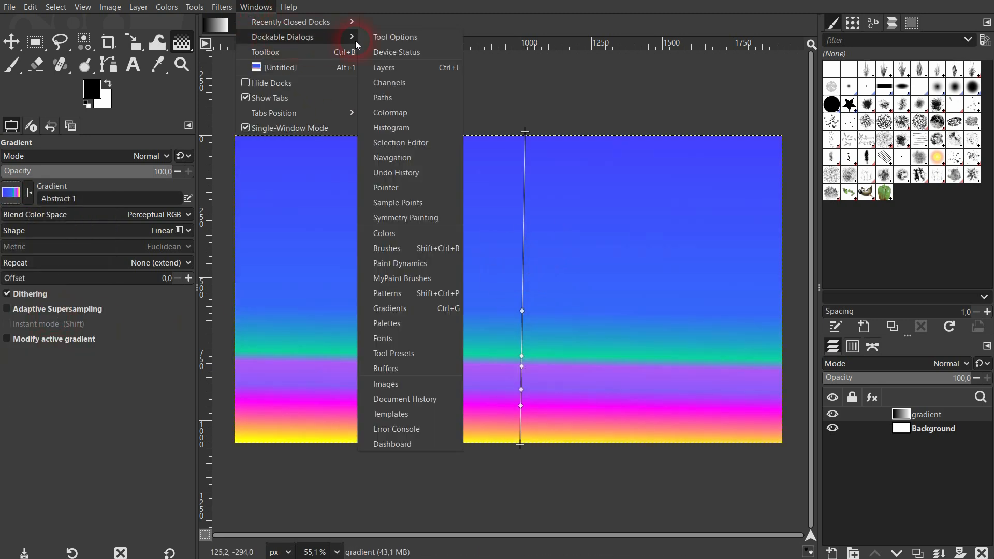
click(399, 309)
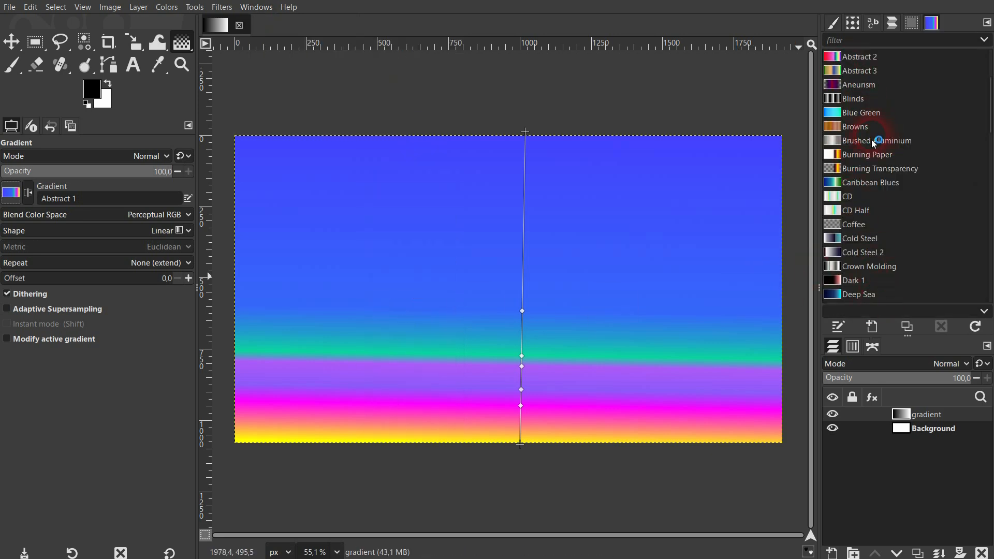
- Preview the Abstract 3, Aneurism and Blinds gradients on the canvas, and switch back to FG to BG (RGB)
click(851, 62)
click(854, 67)
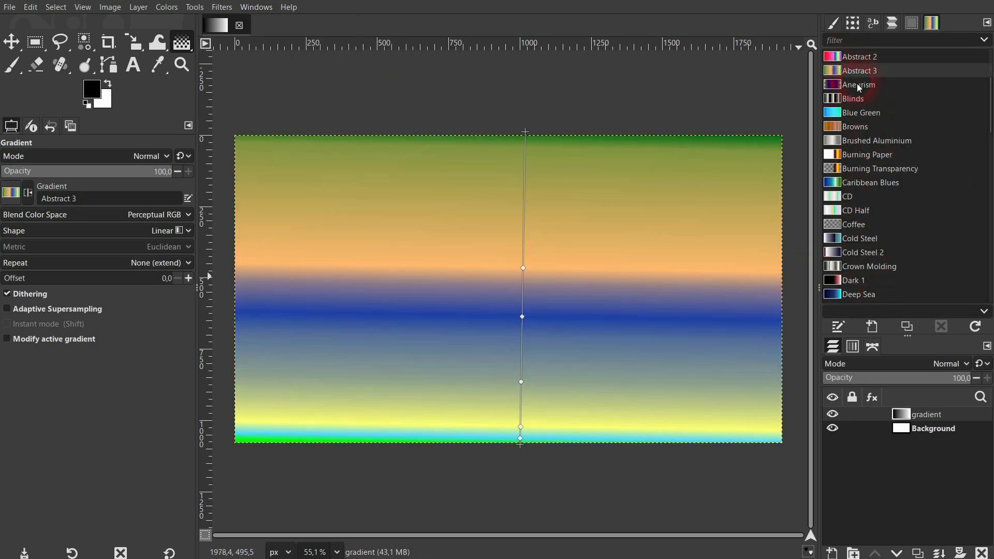
click(856, 83)
click(853, 100)
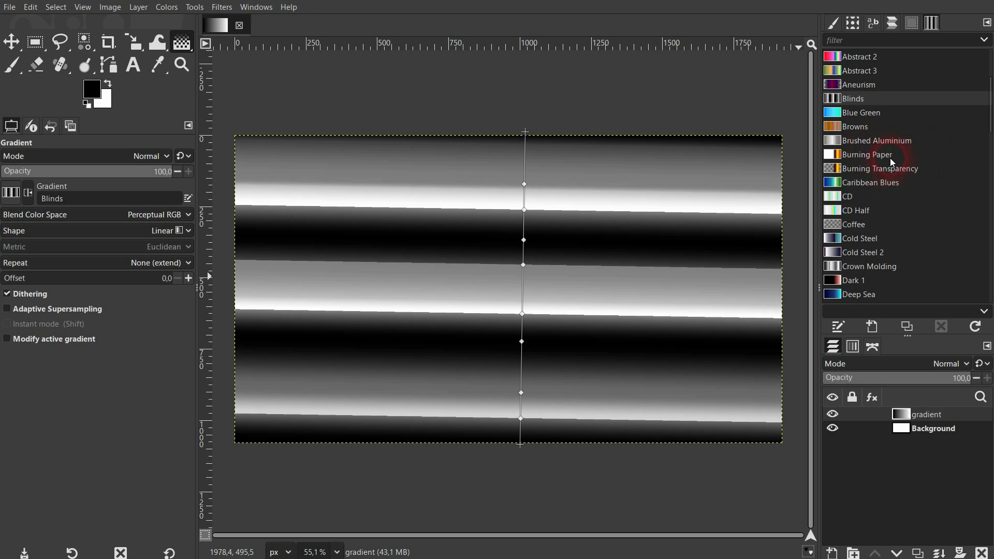
scroll(892, 104, up, 4)
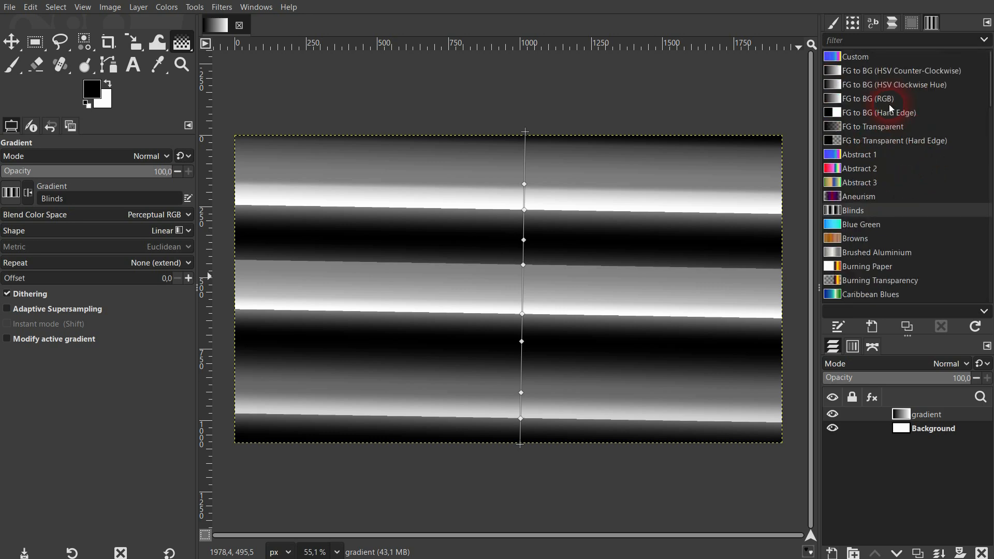
click(874, 100)
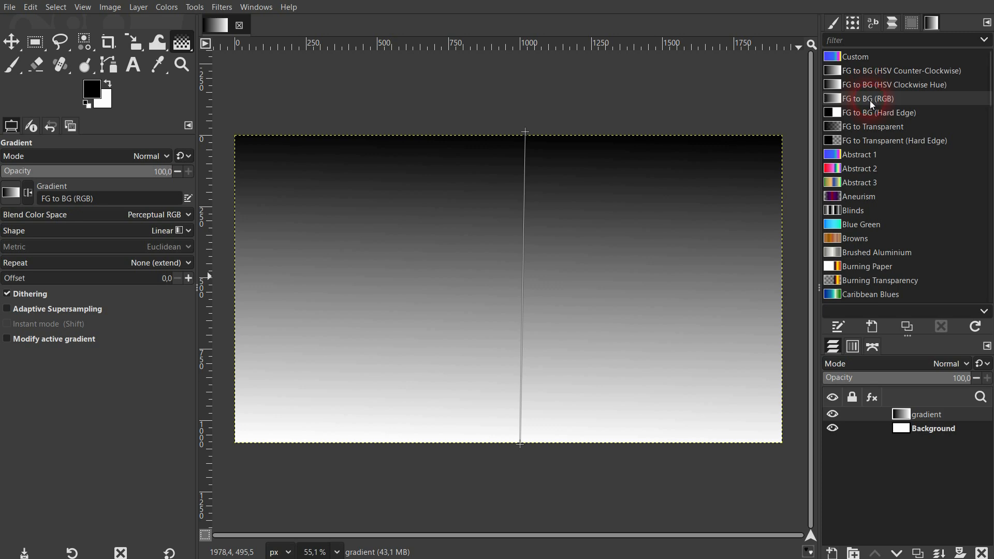
- Nudge the gradient's start endpoint to about X 1029 and set its Y to 0 px
click(533, 138)
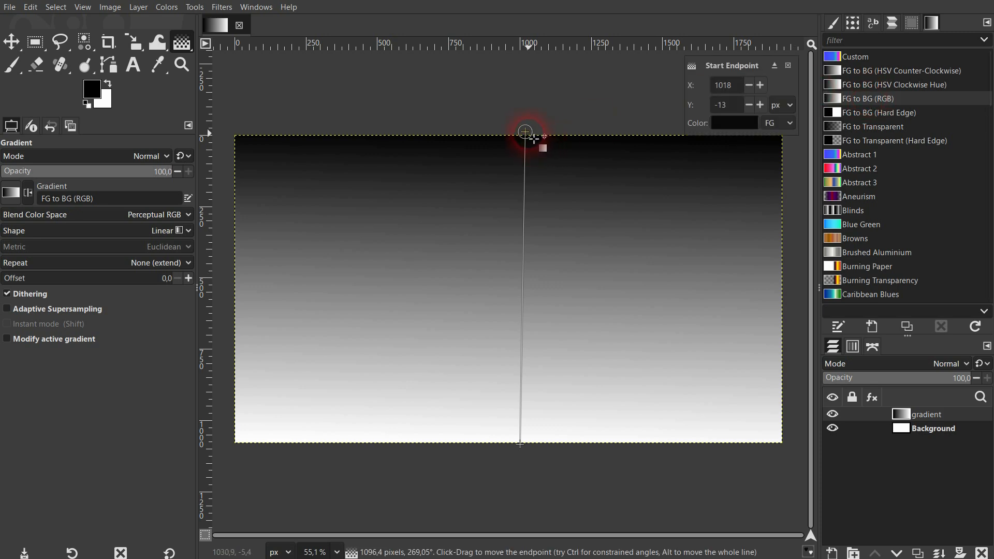
click(734, 86)
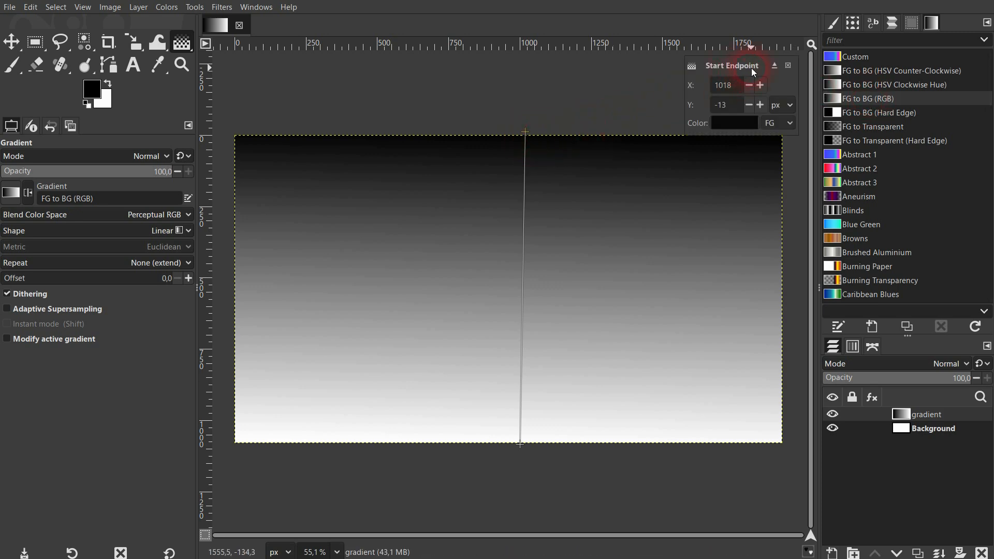
click(520, 444)
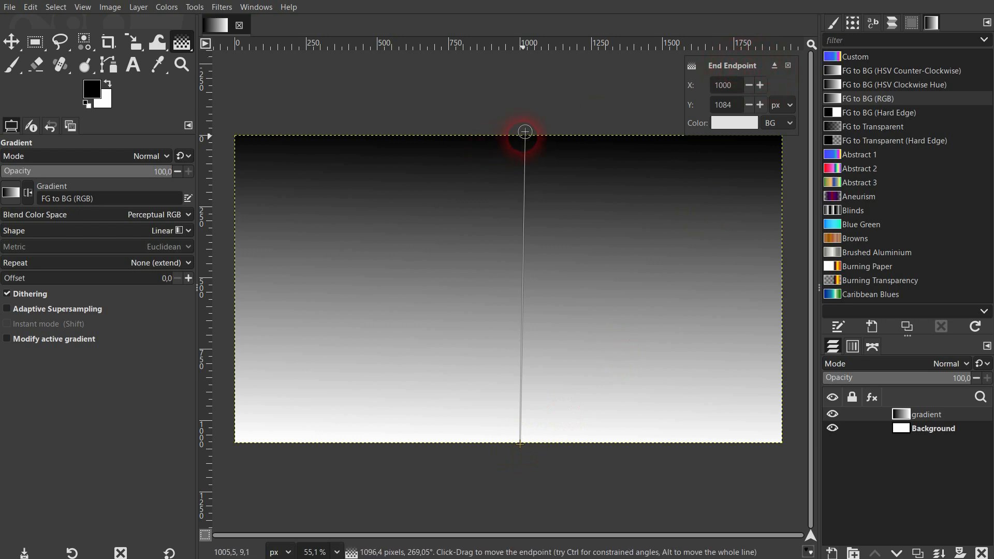
drag(524, 133, 528, 136)
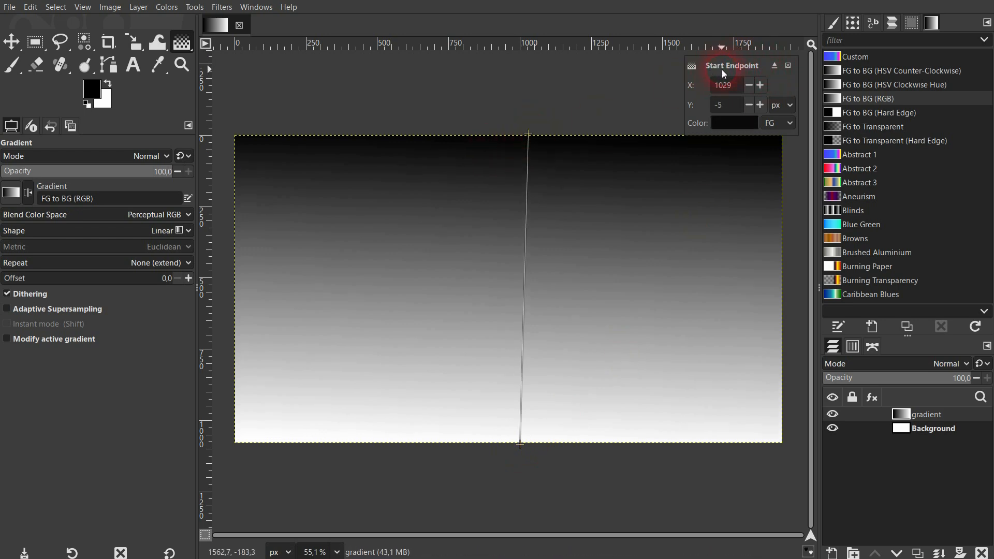
double_click(724, 86)
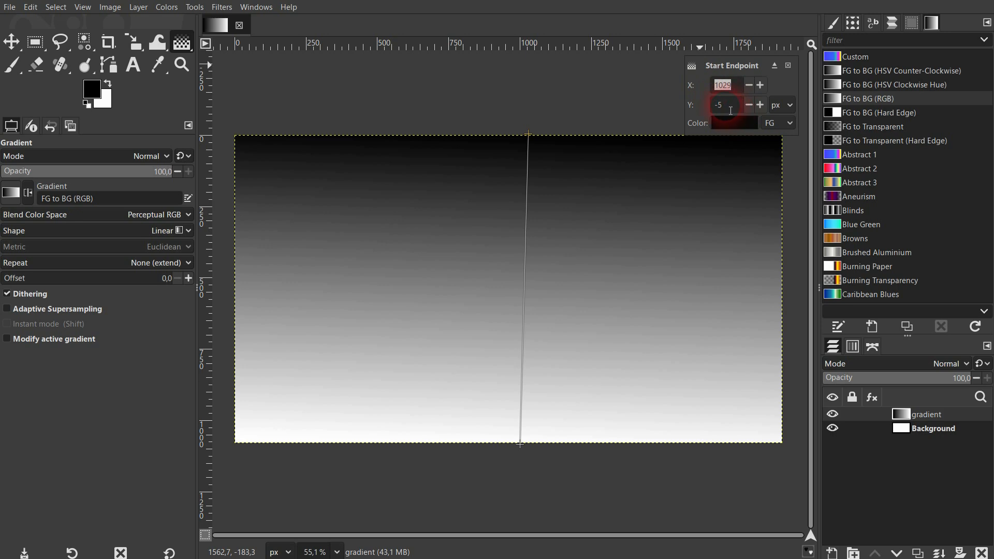
text(0)
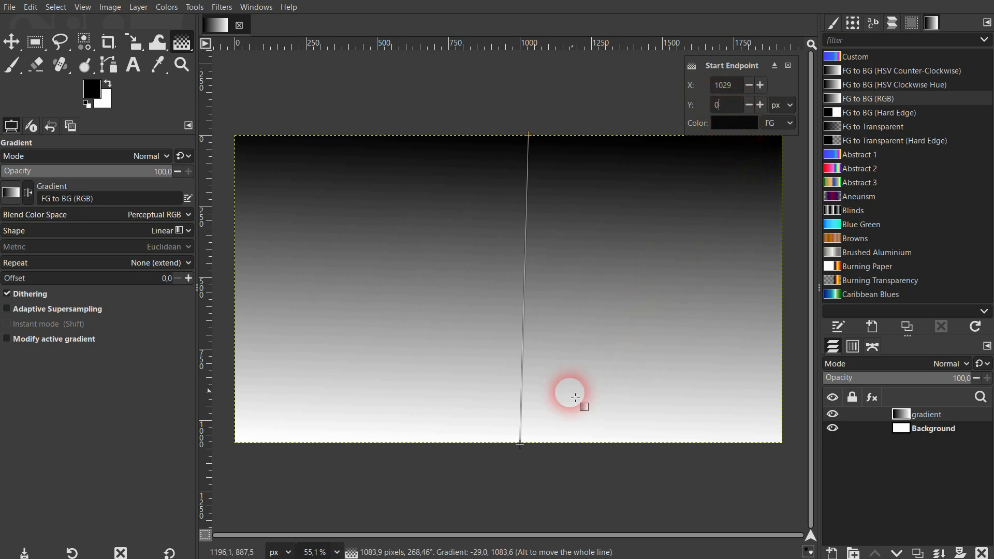
- Set the Y position of the gradient's end endpoint to 1080 px
click(518, 443)
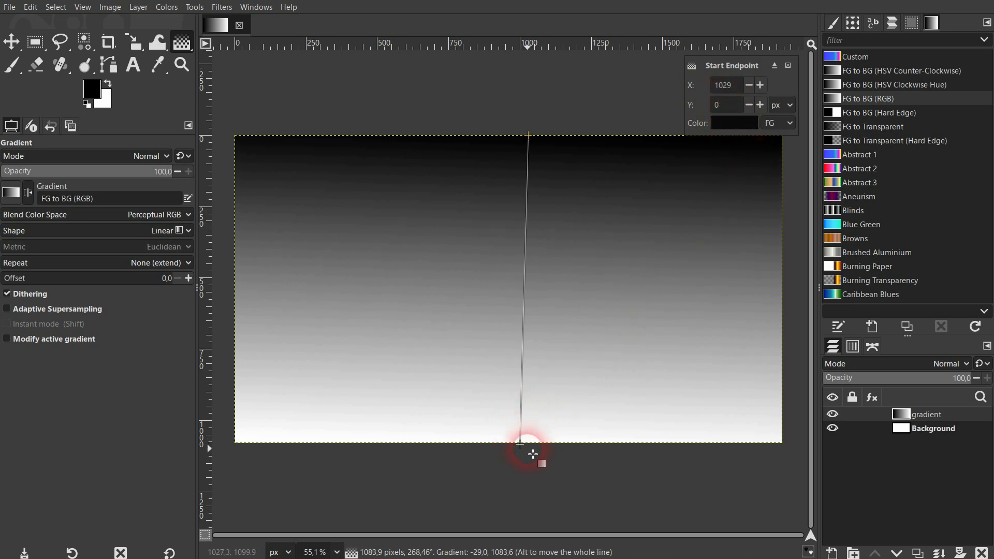
click(744, 109)
drag(743, 109, 690, 110)
text(10)
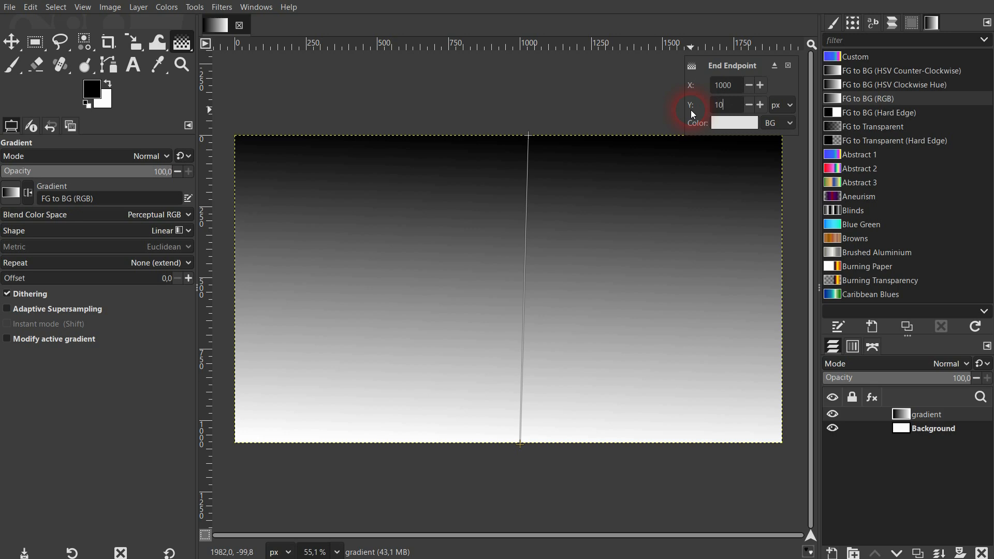
text(80)
click(722, 93)
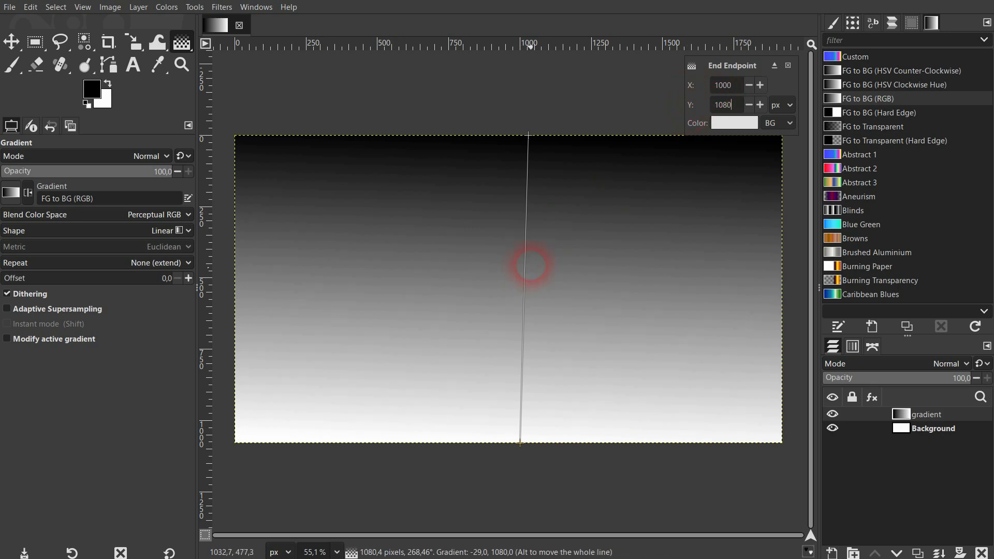
- Turn the gradient horizontal, with its start endpoint at X 0, Y 564 px and its end endpoint at about X 1909, Y 564 px
click(528, 137)
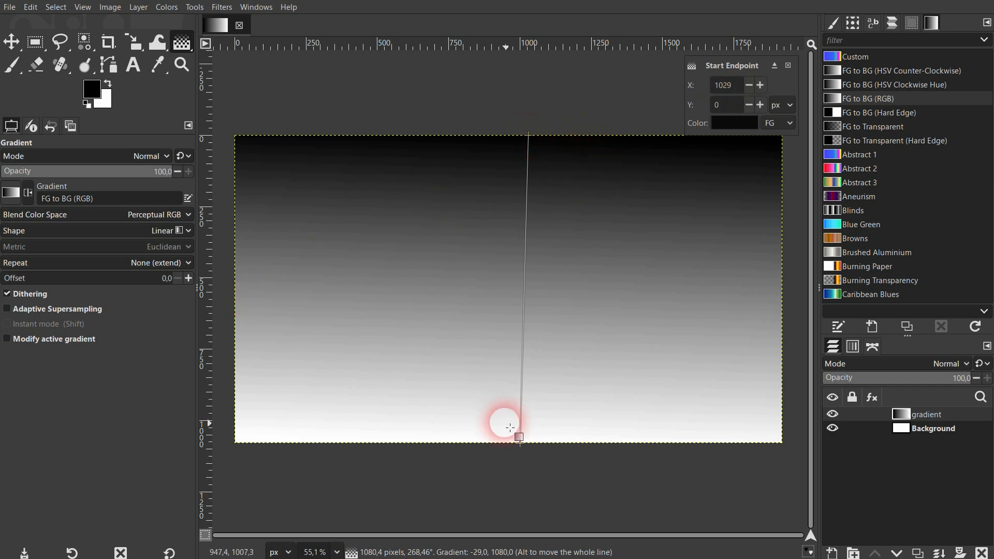
drag(522, 443, 776, 300)
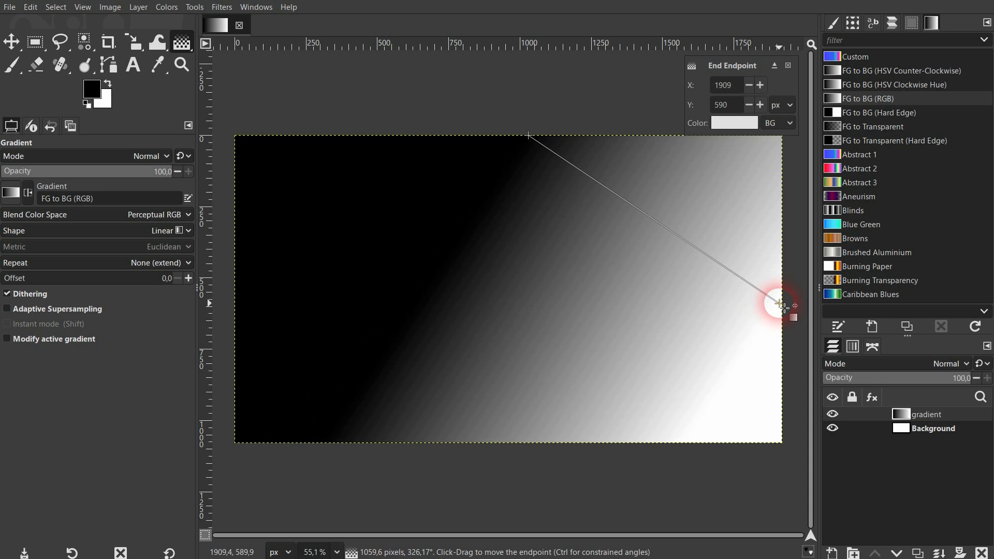
drag(537, 141, 245, 299)
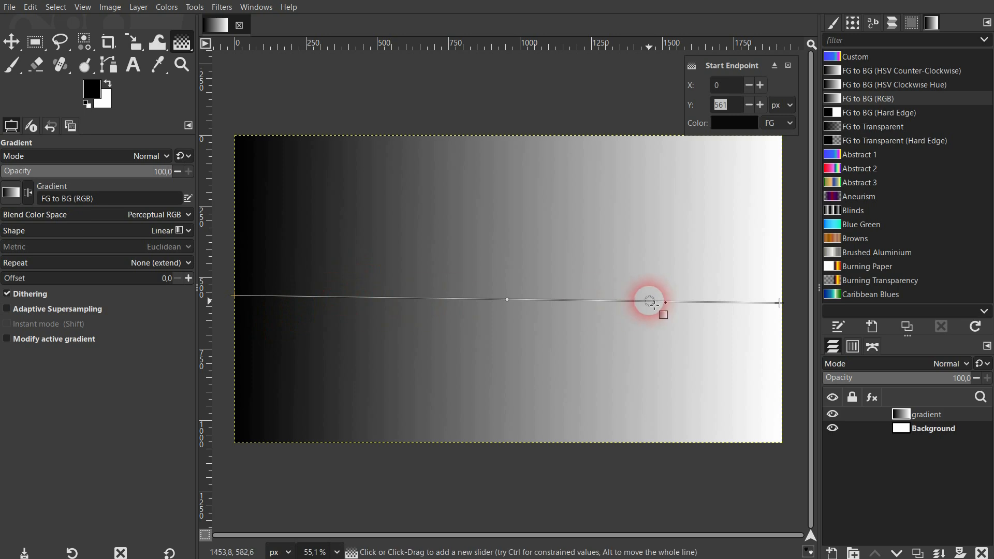
click(780, 302)
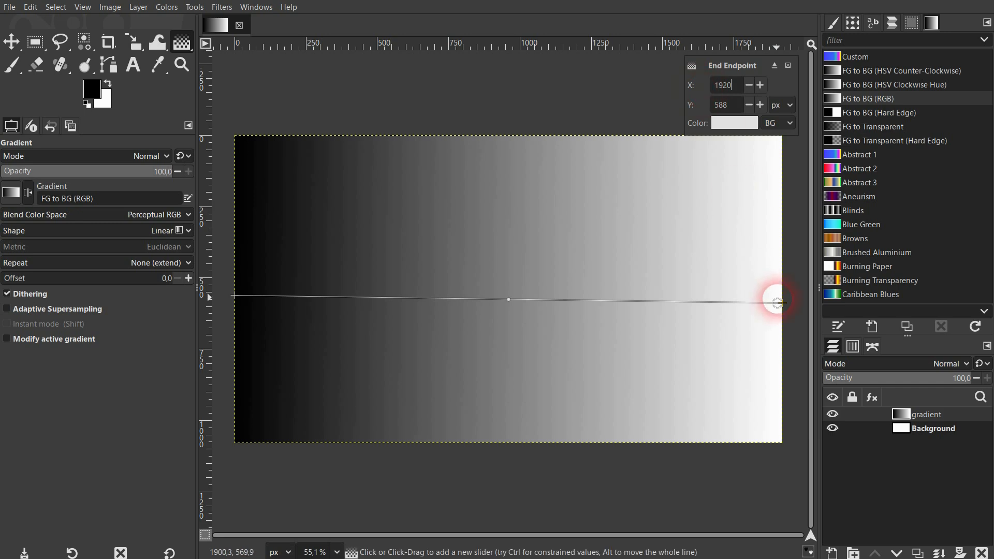
drag(782, 302, 779, 297)
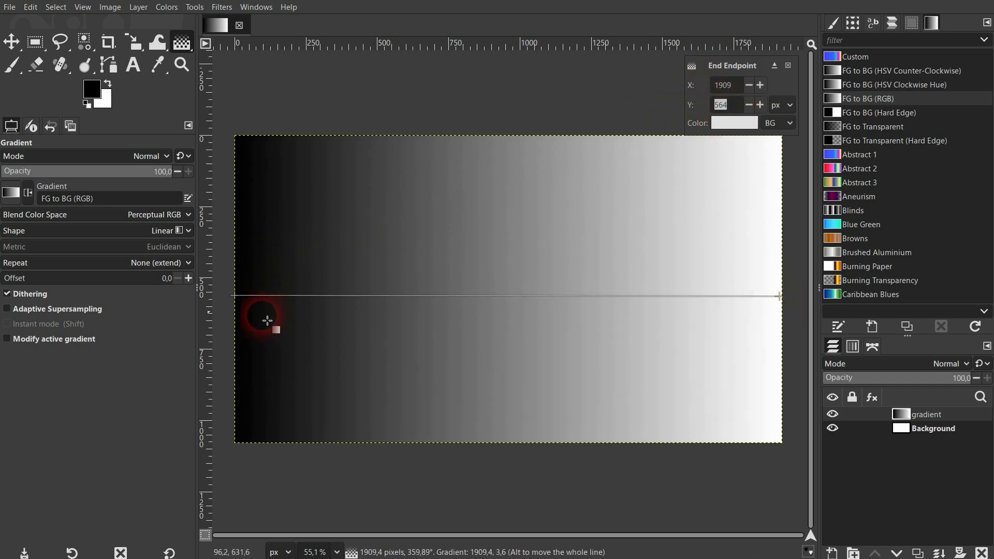
click(237, 297)
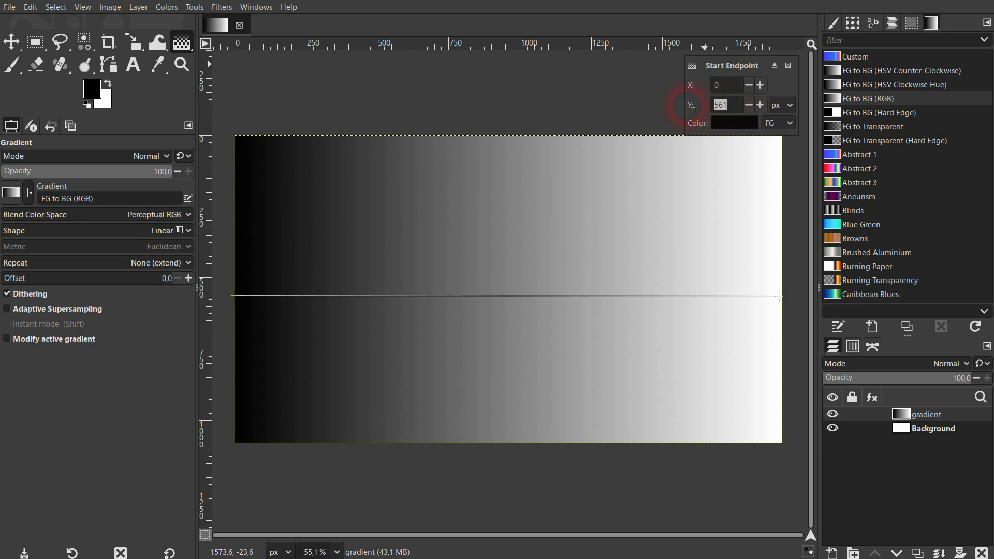
text(4)
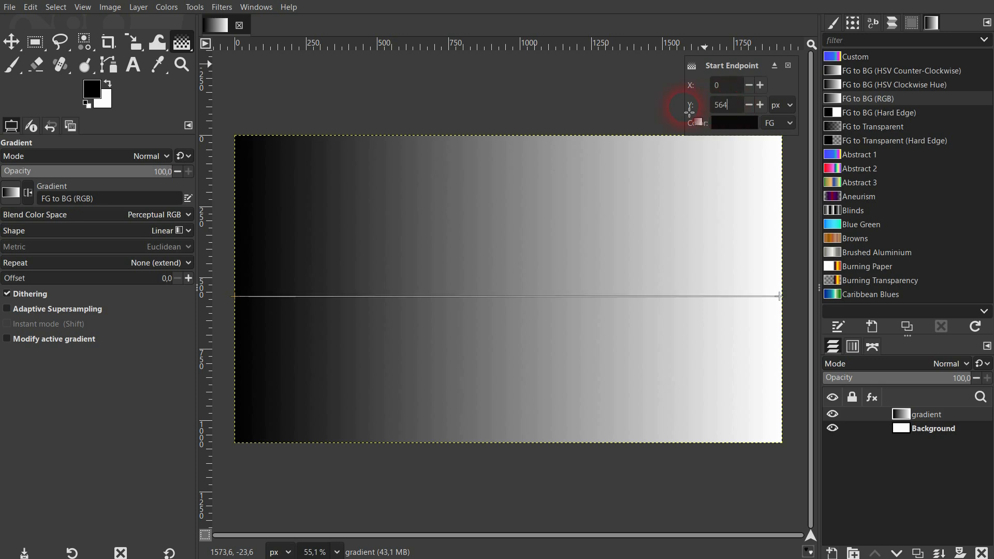
- Change the colour of the gradient's start endpoint to red (ff0000)
click(725, 122)
drag(435, 260, 523, 165)
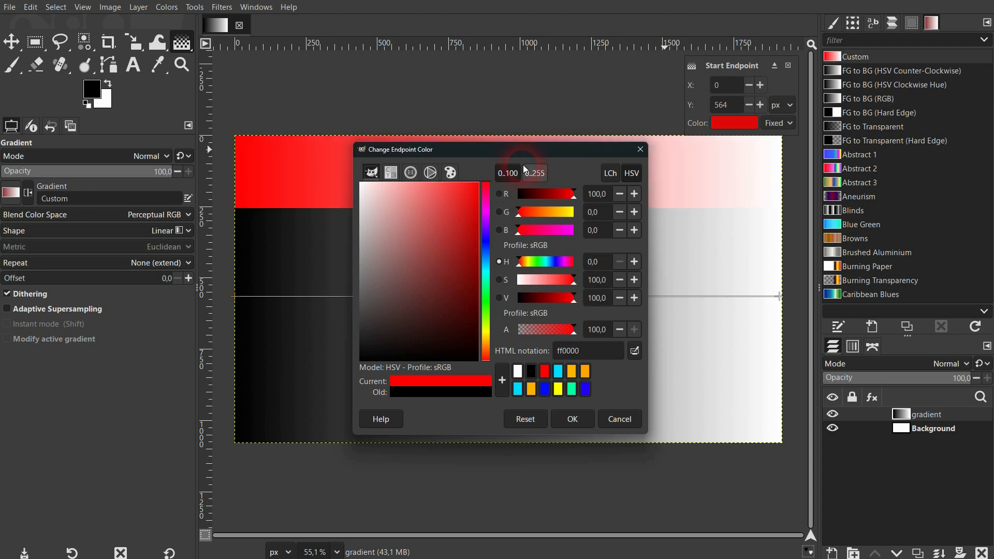
click(578, 420)
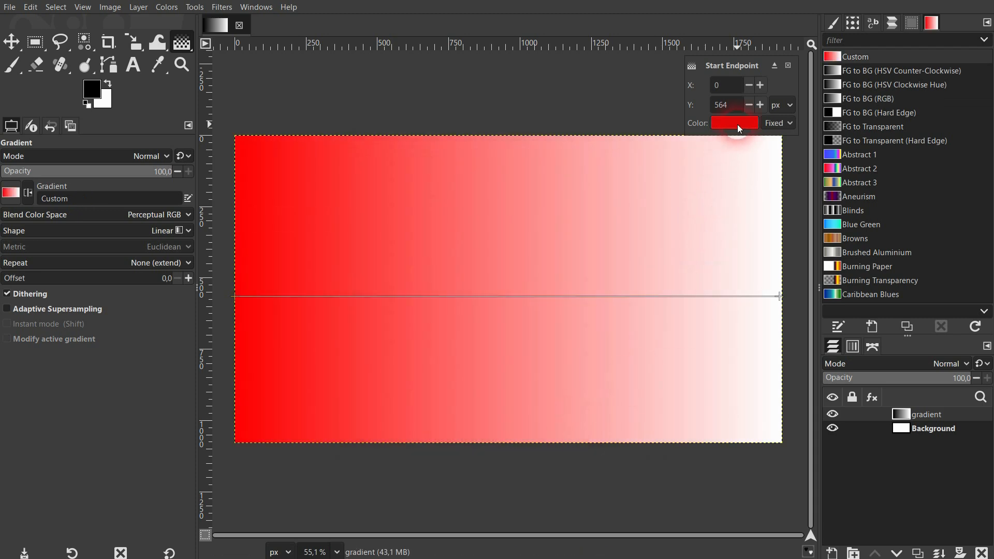
- Try the FG to BG (HSV Clockwise Hue) gradient, and switch back to FG to BG (RGB)
click(12, 193)
double_click(58, 245)
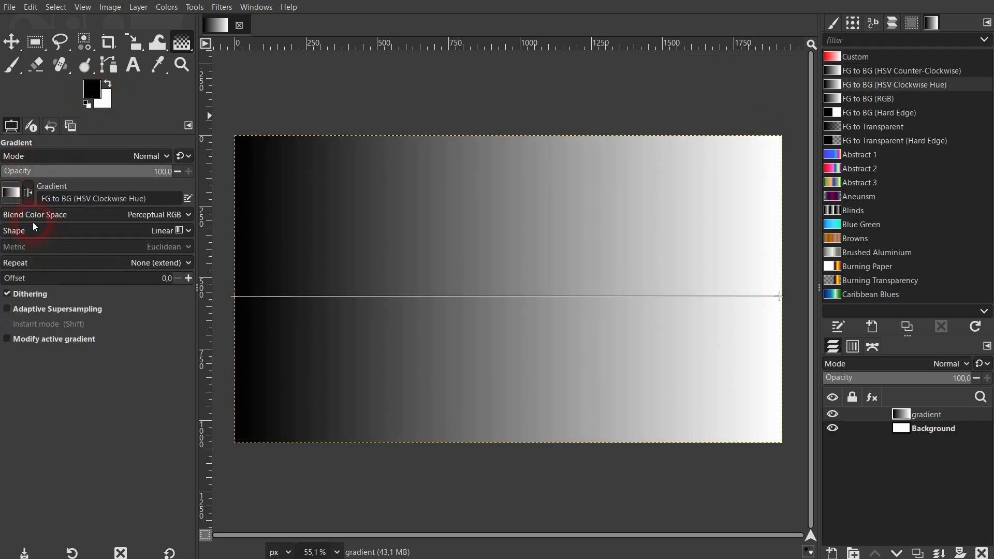
click(15, 195)
double_click(62, 258)
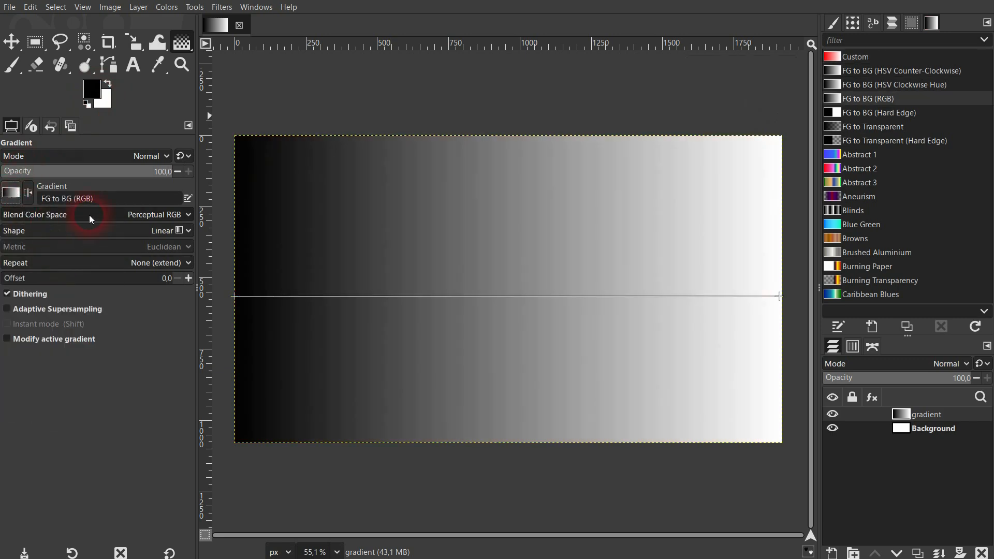
- Set the foreground colour to red (ff0000)
click(109, 82)
click(109, 82)
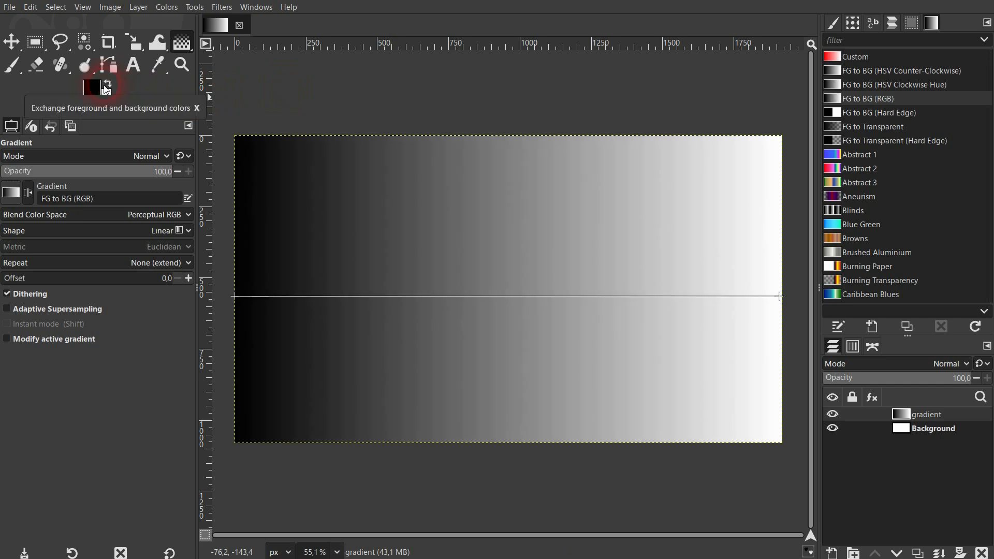
click(92, 91)
click(429, 186)
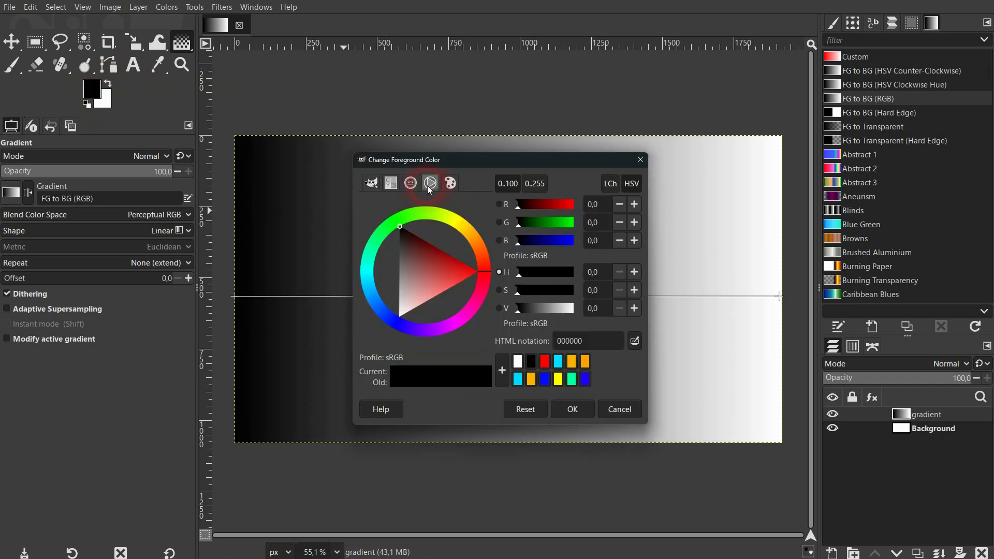
drag(430, 266, 475, 270)
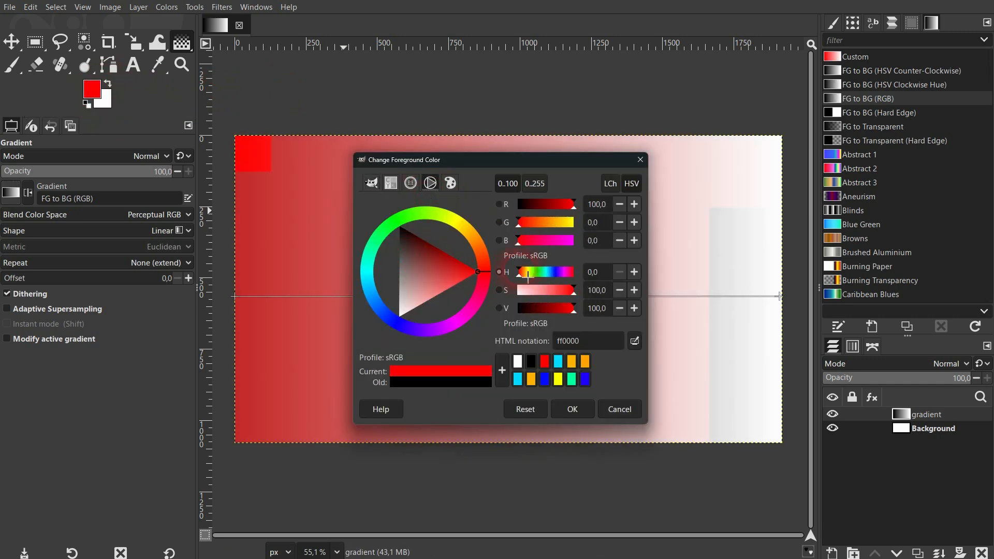
click(572, 409)
- Set the background colour to blue (0031ff)
click(105, 104)
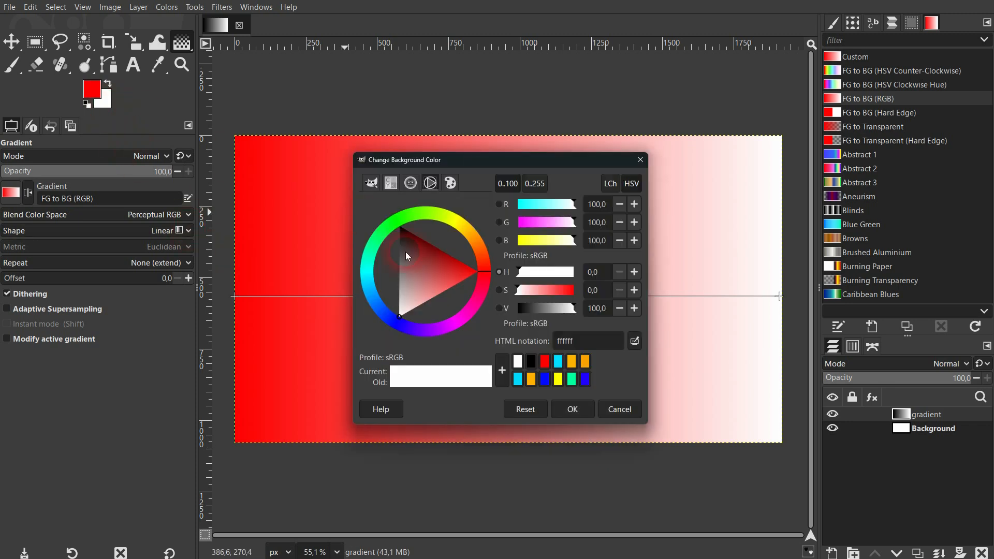
drag(417, 296, 388, 342)
click(572, 409)
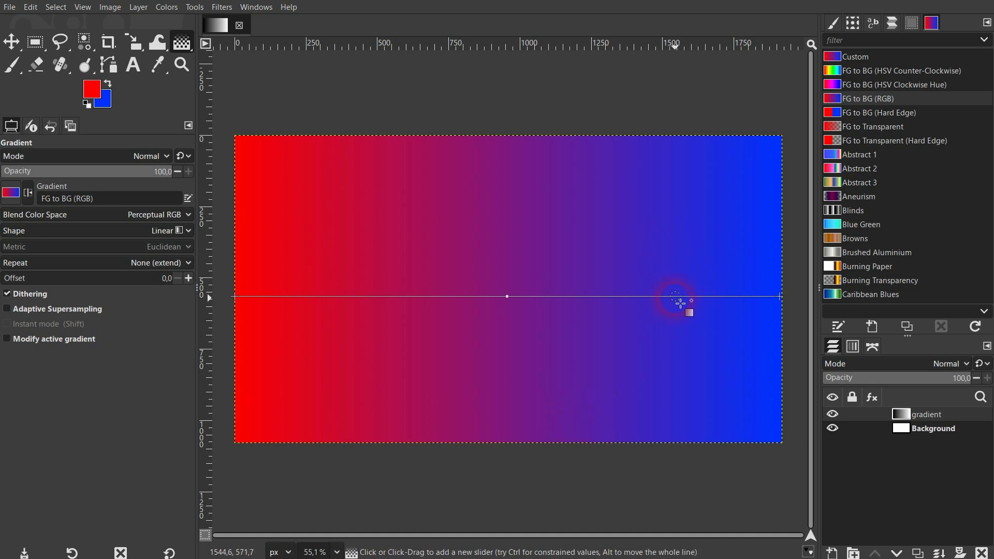
- Change the colour of the gradient's end endpoint to bright green
click(236, 297)
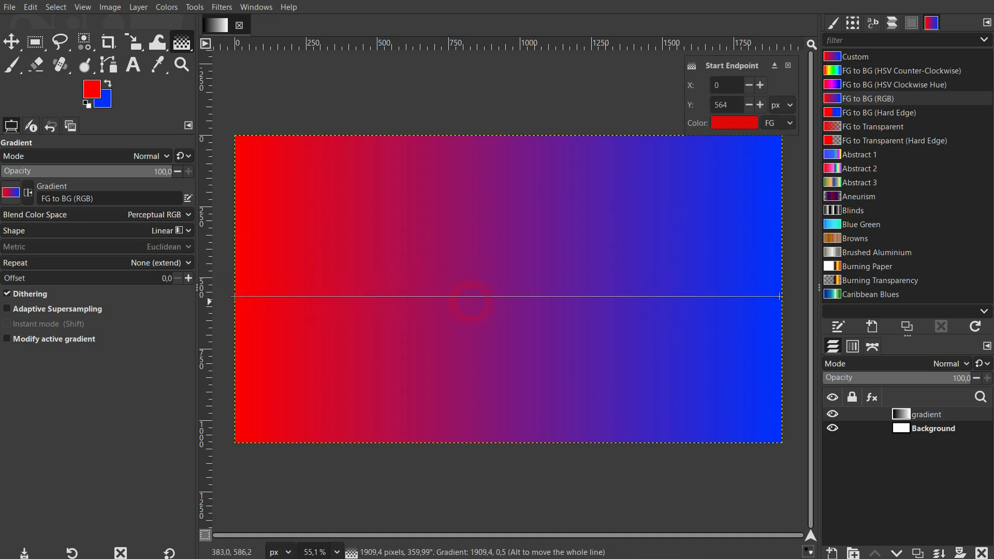
click(780, 297)
click(731, 123)
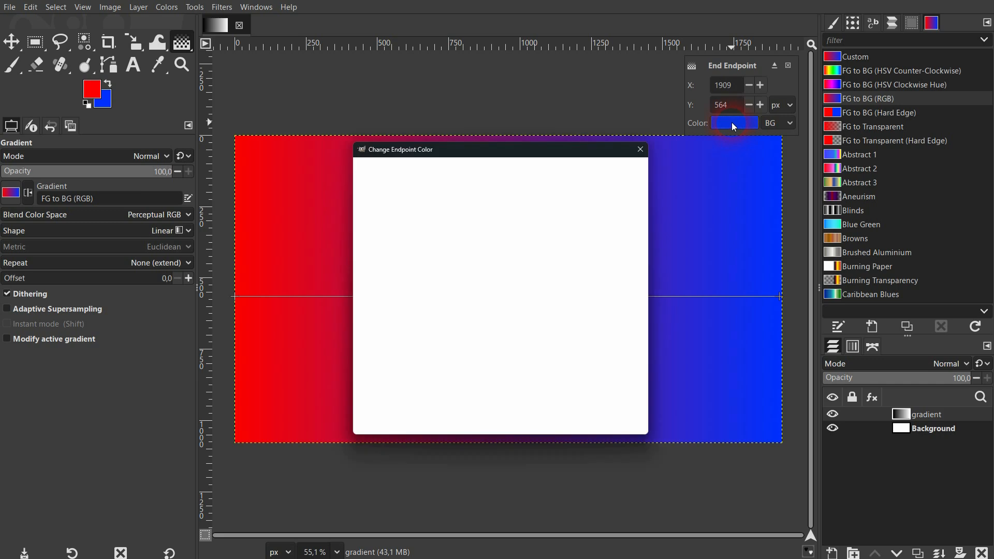
click(429, 172)
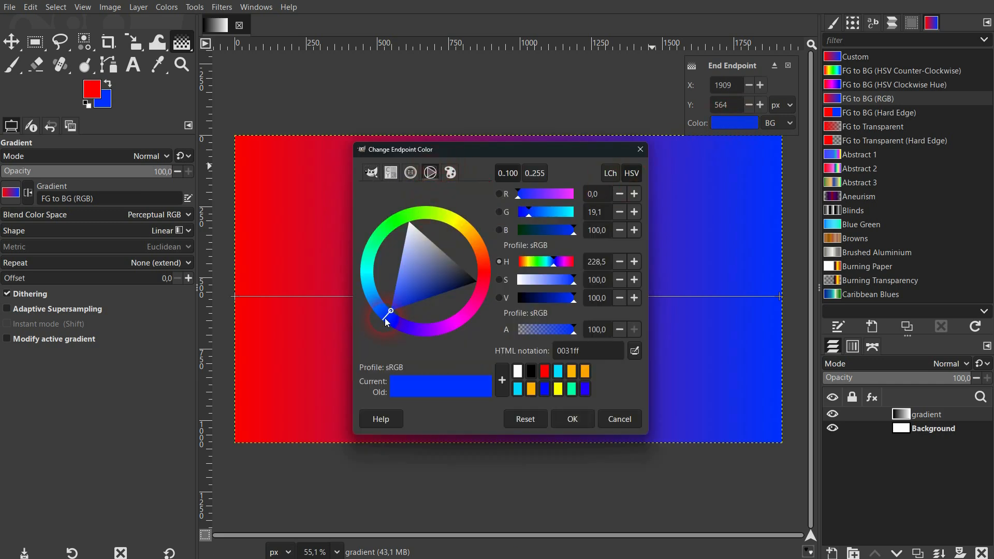
drag(384, 317, 390, 232)
click(571, 419)
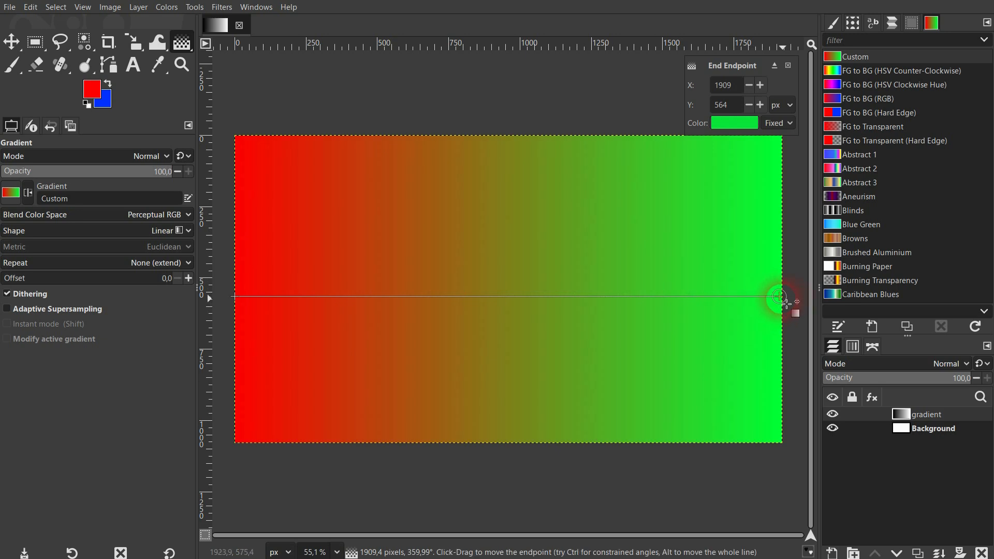
- Move the gradient's end endpoint to about X 1931, Y 574 px and commit the gradient by switching to the Move tool
drag(780, 295, 786, 299)
drag(476, 288, 531, 289)
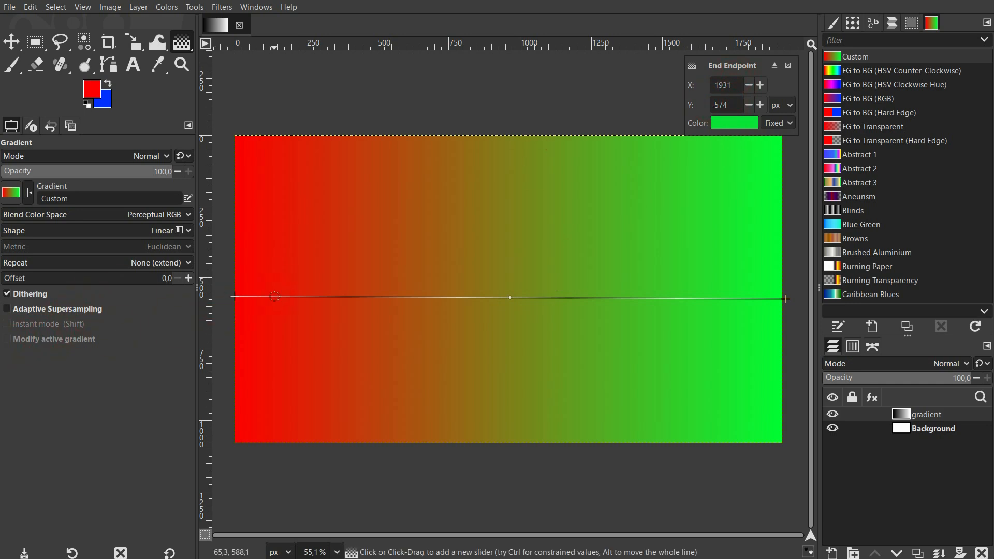
click(9, 48)
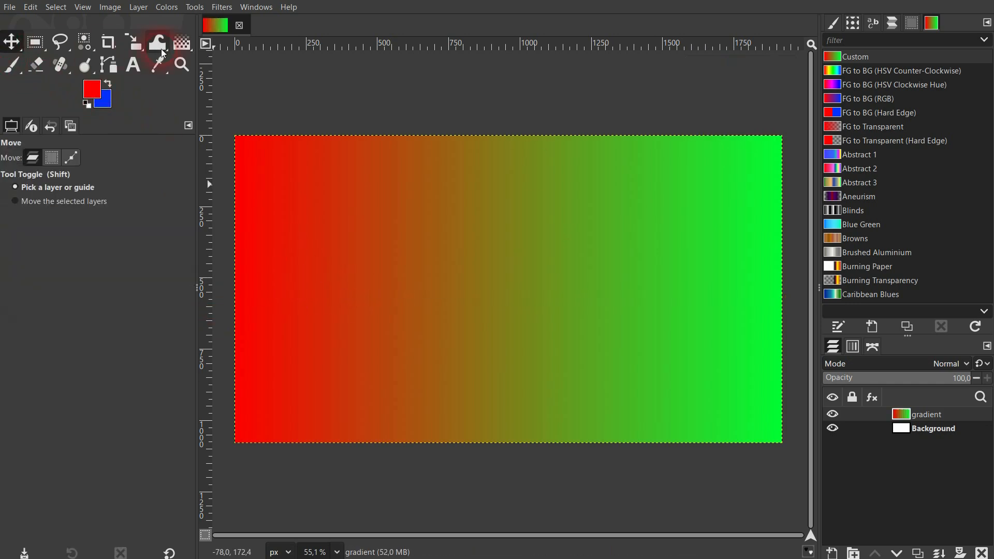
- Draw a horizontal linear gradient across the full width of the layer and set its midpoint position to 75
click(181, 42)
drag(233, 282, 780, 284)
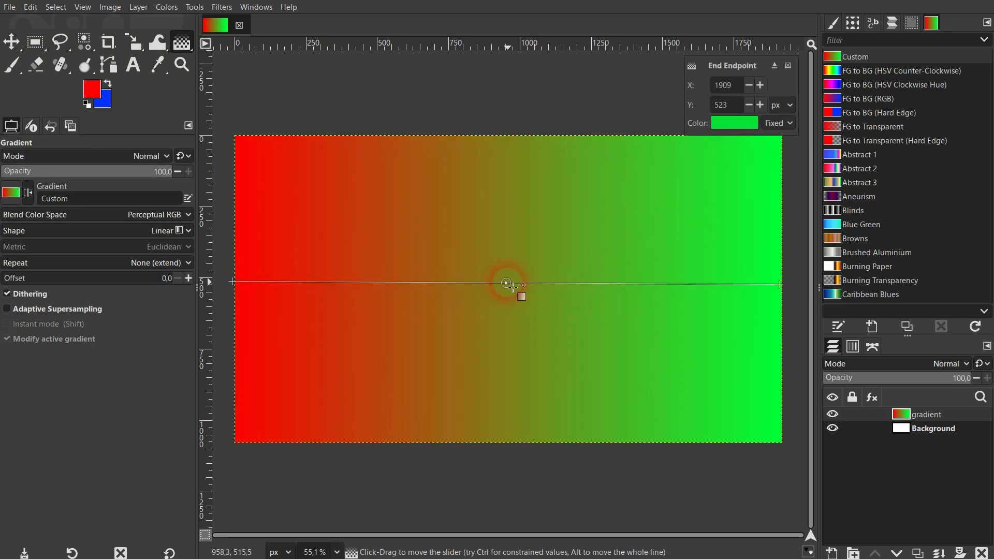
click(508, 283)
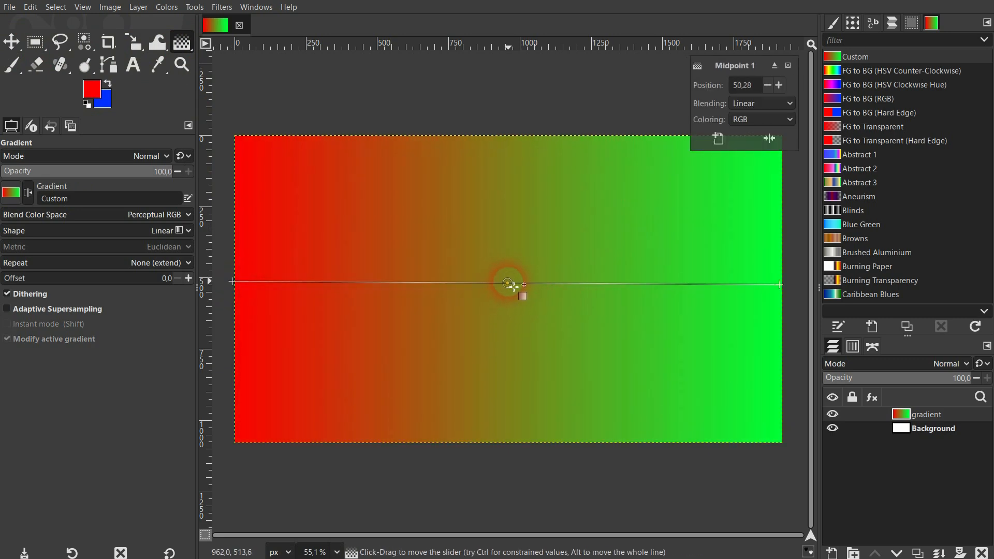
click(757, 92)
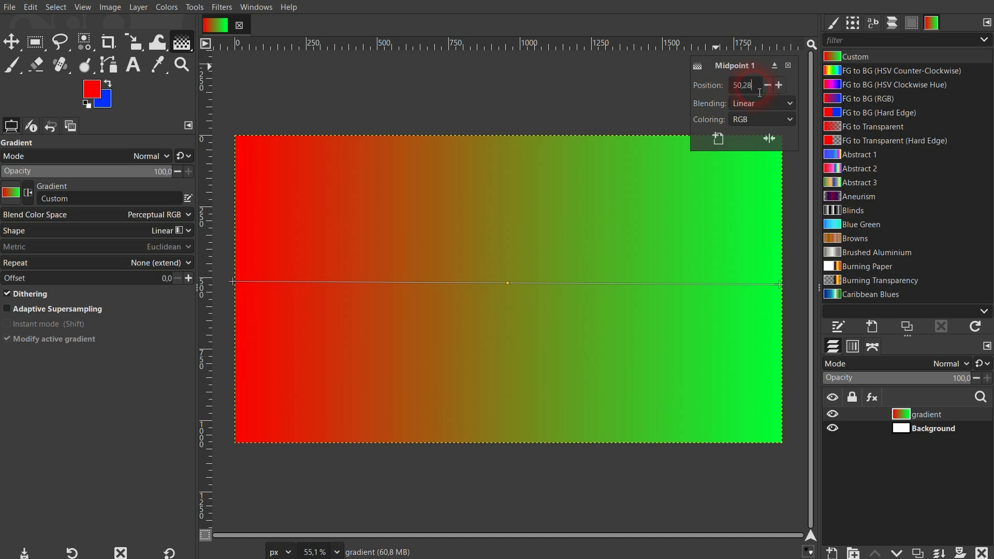
double_click(757, 92)
text(75)
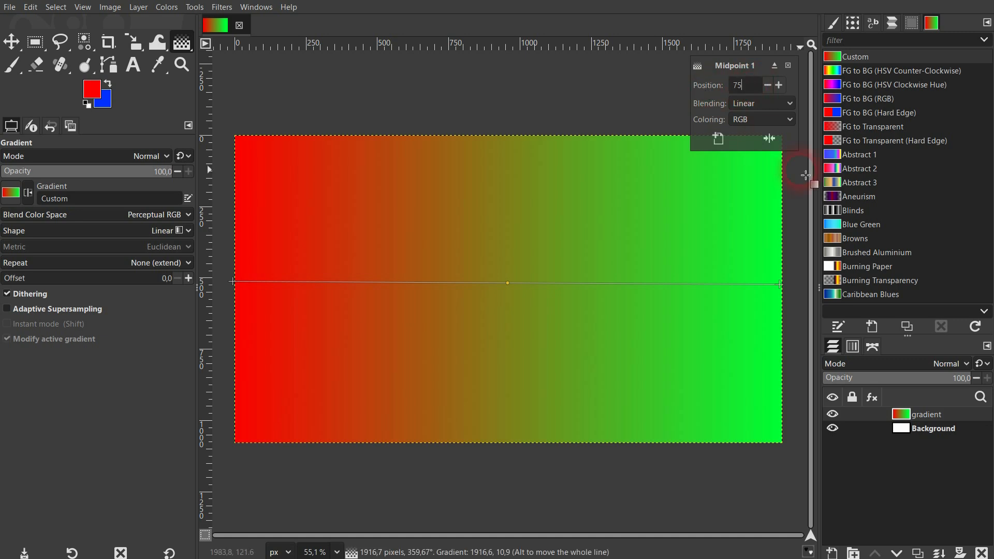
key(Return)
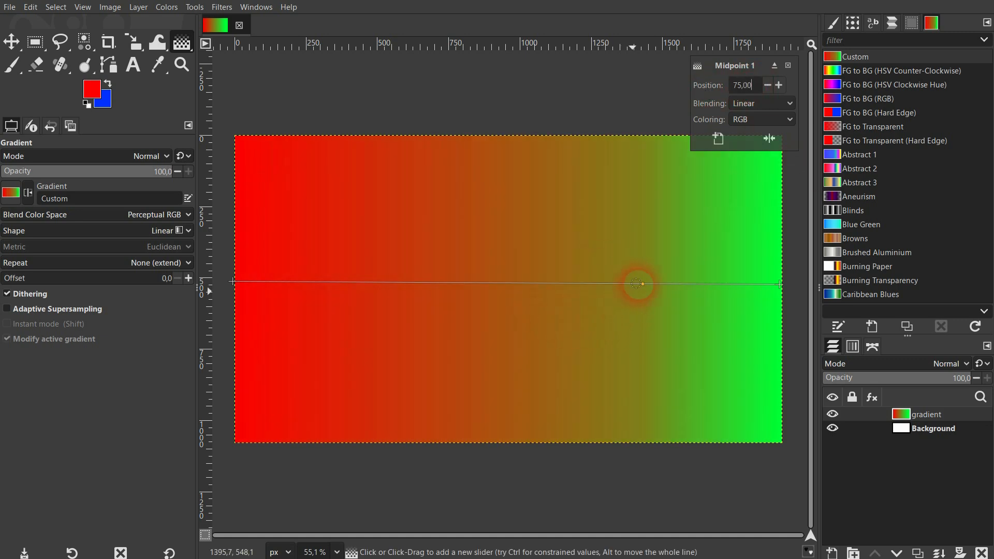
- Move the gradient's midpoint to a position of about 43.94 and commit the gradient by switching to the Move tool
drag(642, 284, 473, 283)
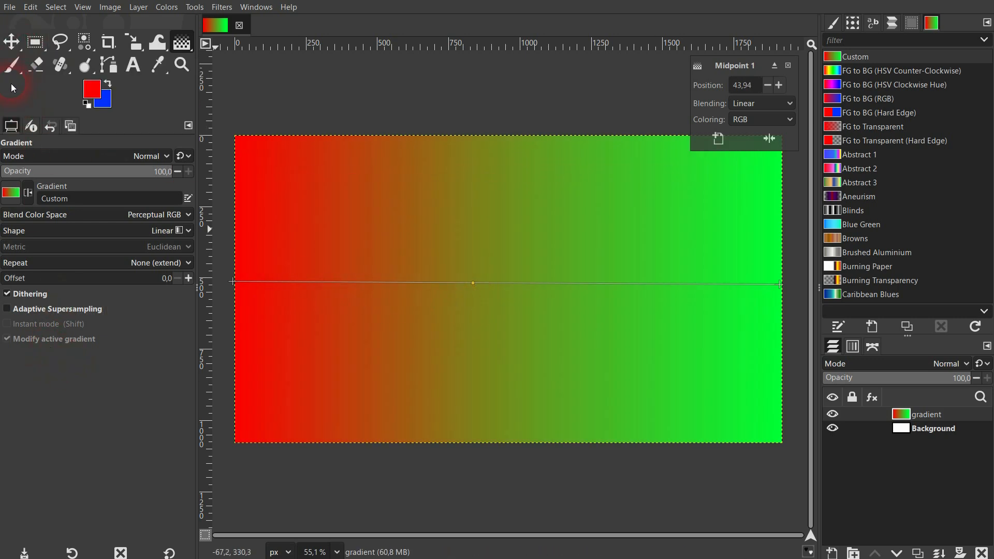
click(12, 42)
- Turn off Modify active gradient for the Gradient tool and redraw a horizontal gradient ending at about X 1917, Y 494 px
click(181, 43)
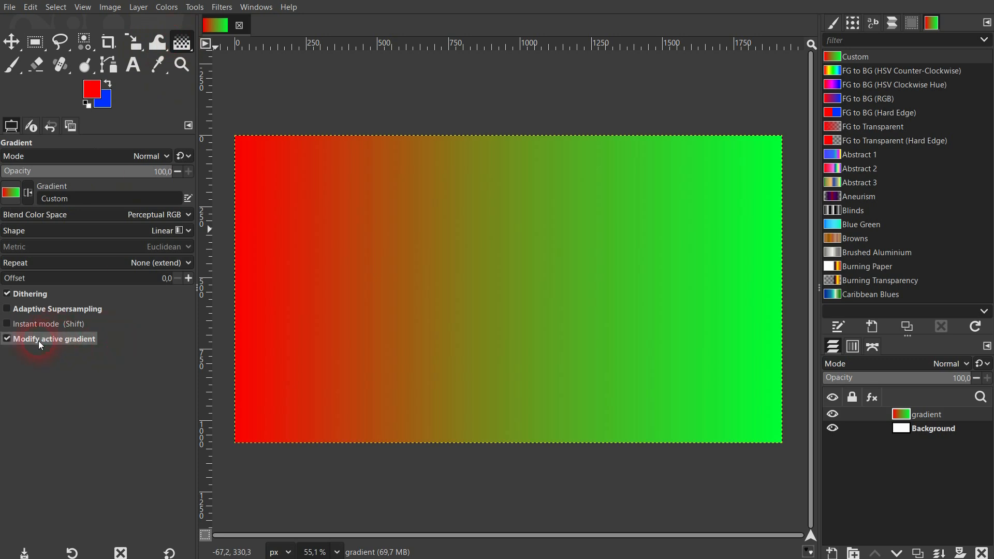
click(8, 339)
click(8, 340)
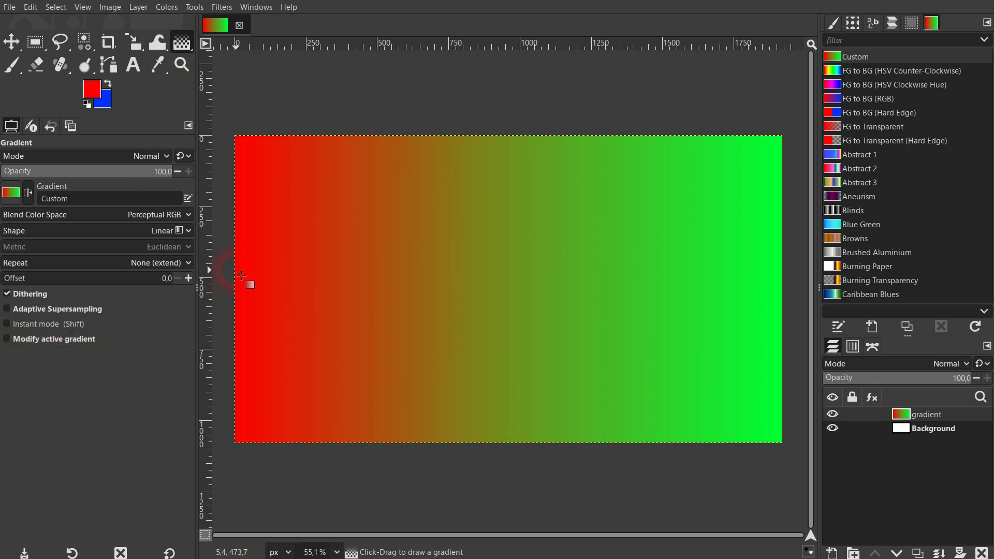
drag(242, 276, 787, 281)
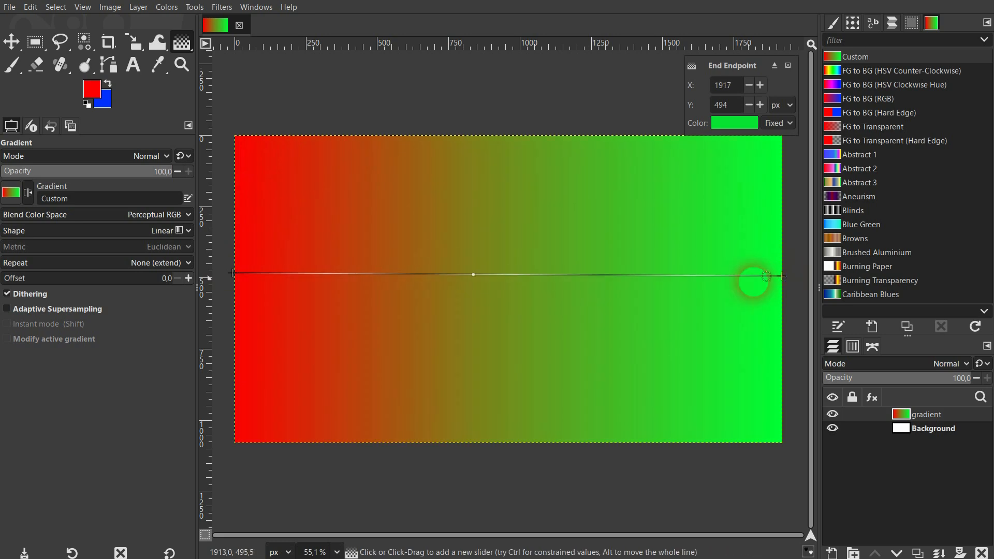
- Set the gradient's midpoint position to 50, shift it to about 26.86, and bring it back to about 54.20
click(478, 281)
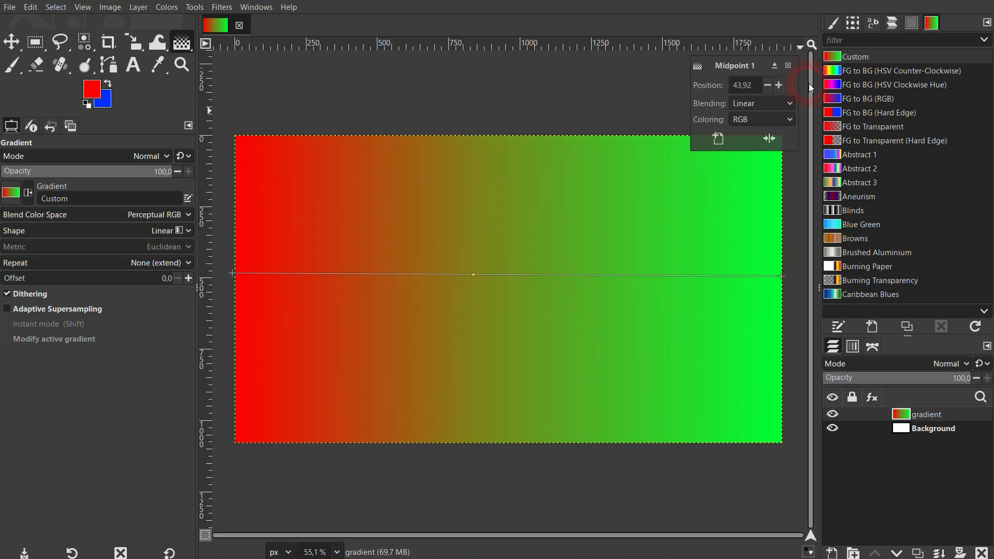
click(707, 88)
text(50)
key(Return)
drag(507, 278, 379, 274)
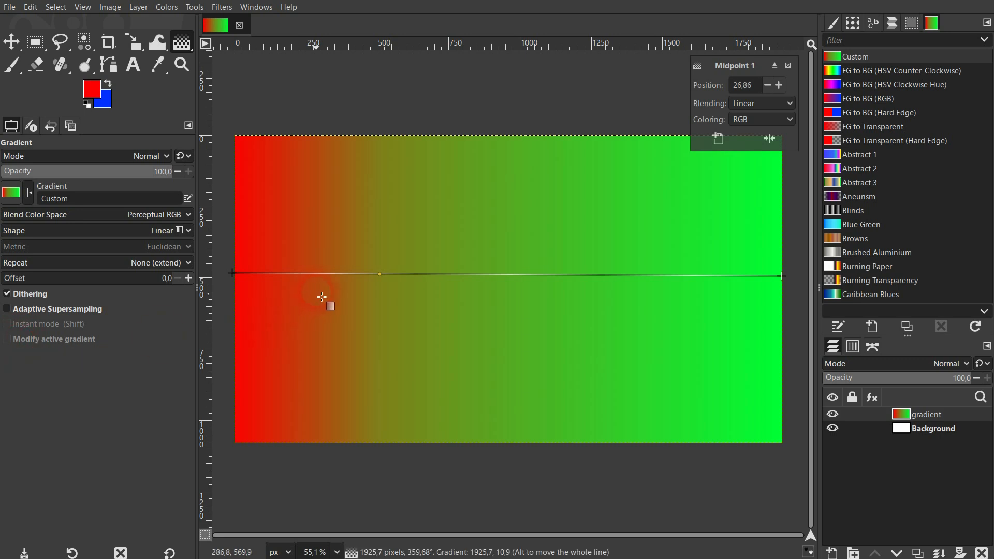
drag(382, 279, 535, 281)
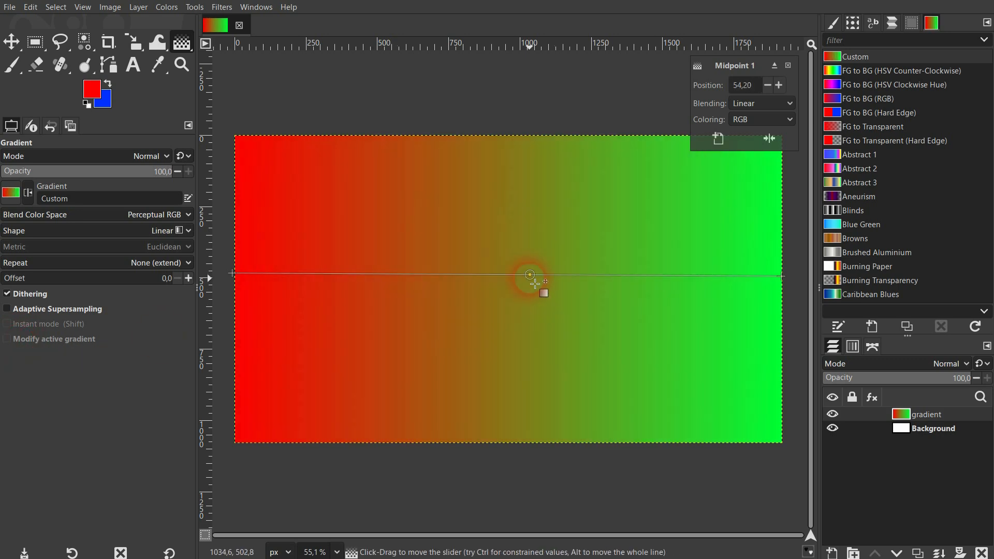
- Apply the Abstract 1 preset to the gradient and shift its handles, including the green, purple and magenta stops, toward the start endpoint
click(862, 154)
drag(633, 282, 301, 284)
drag(603, 278, 472, 281)
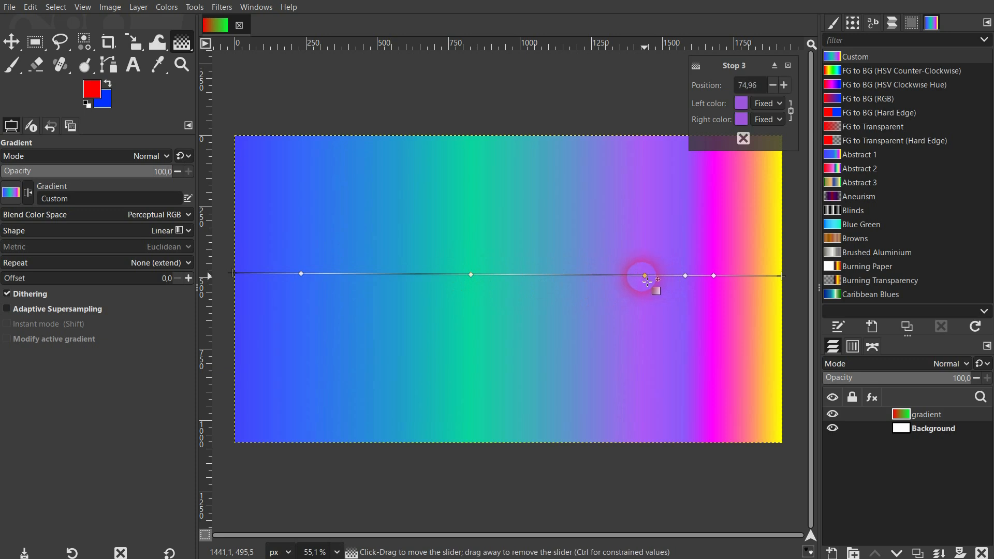
drag(644, 280, 558, 280)
drag(715, 277, 649, 285)
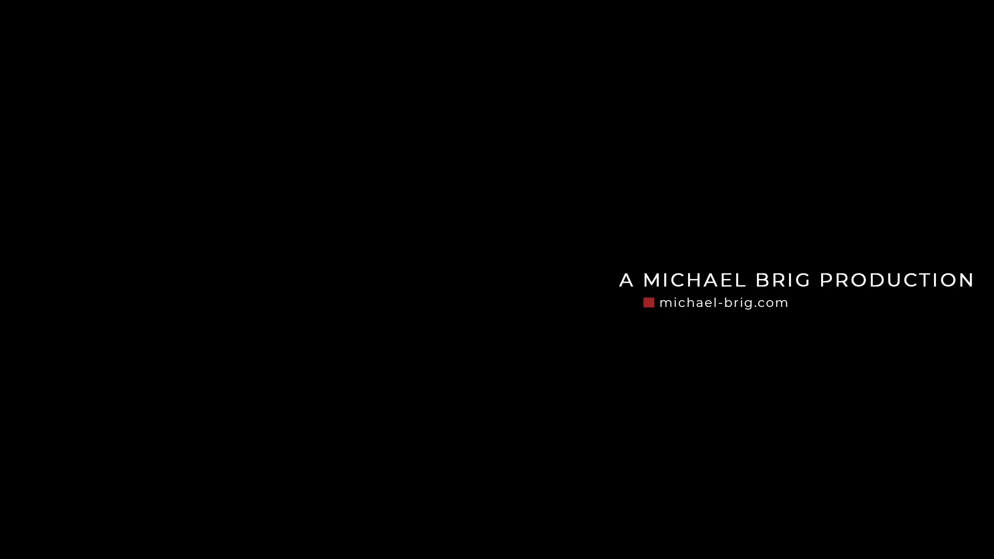